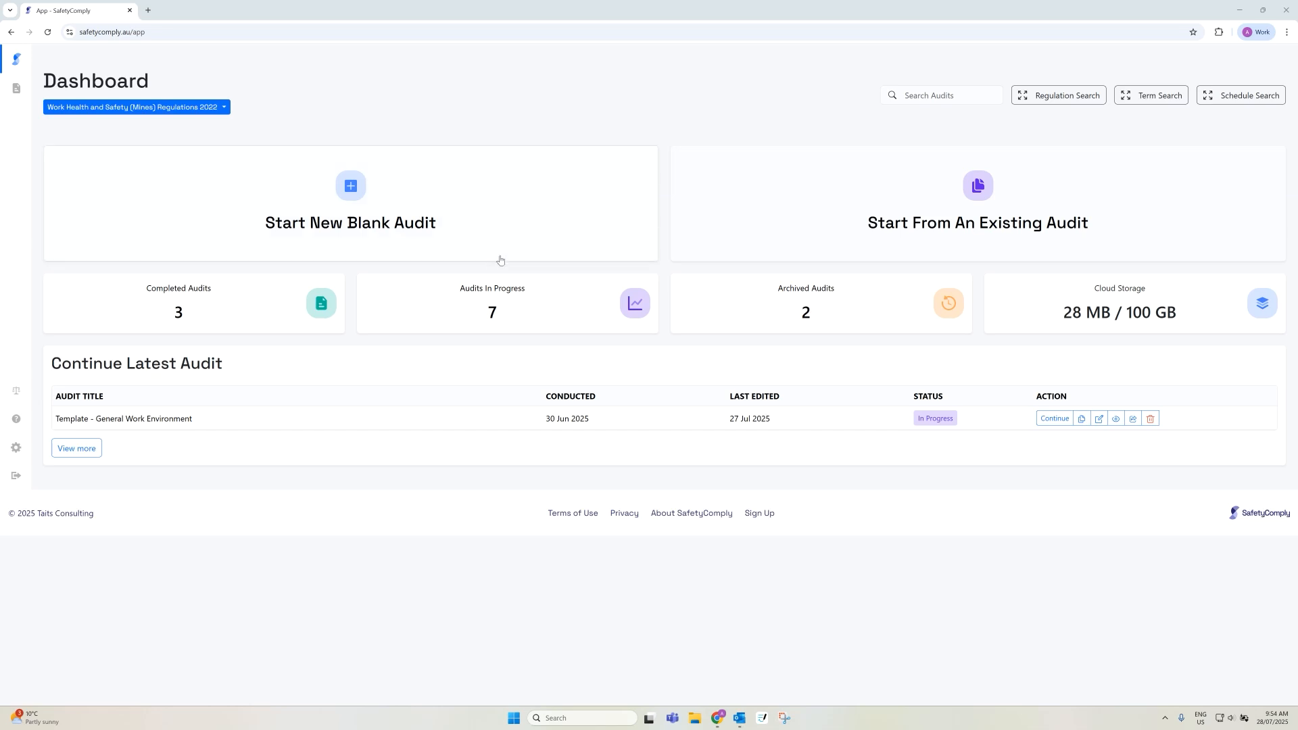
# Create a new blank audit titled "General Work Environment - ABC Electrical".
pyautogui.click(499, 230)
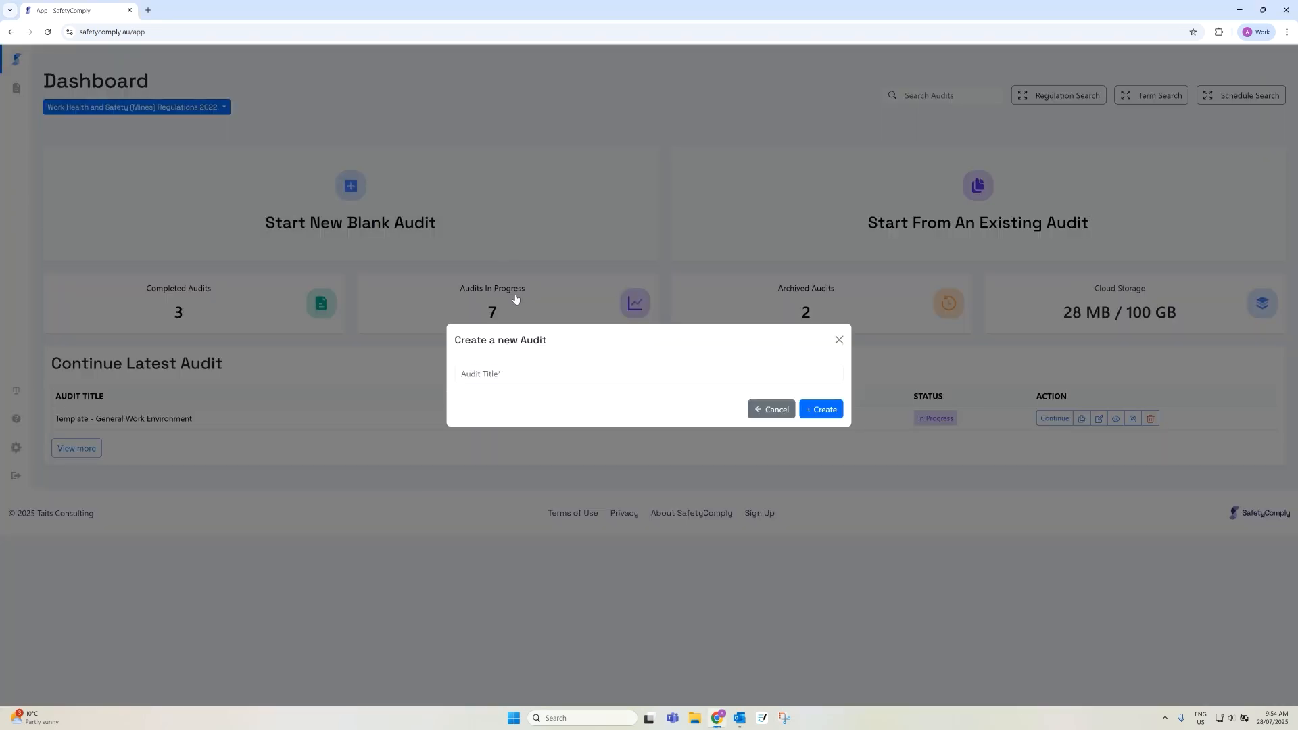
pyautogui.click(490, 373)
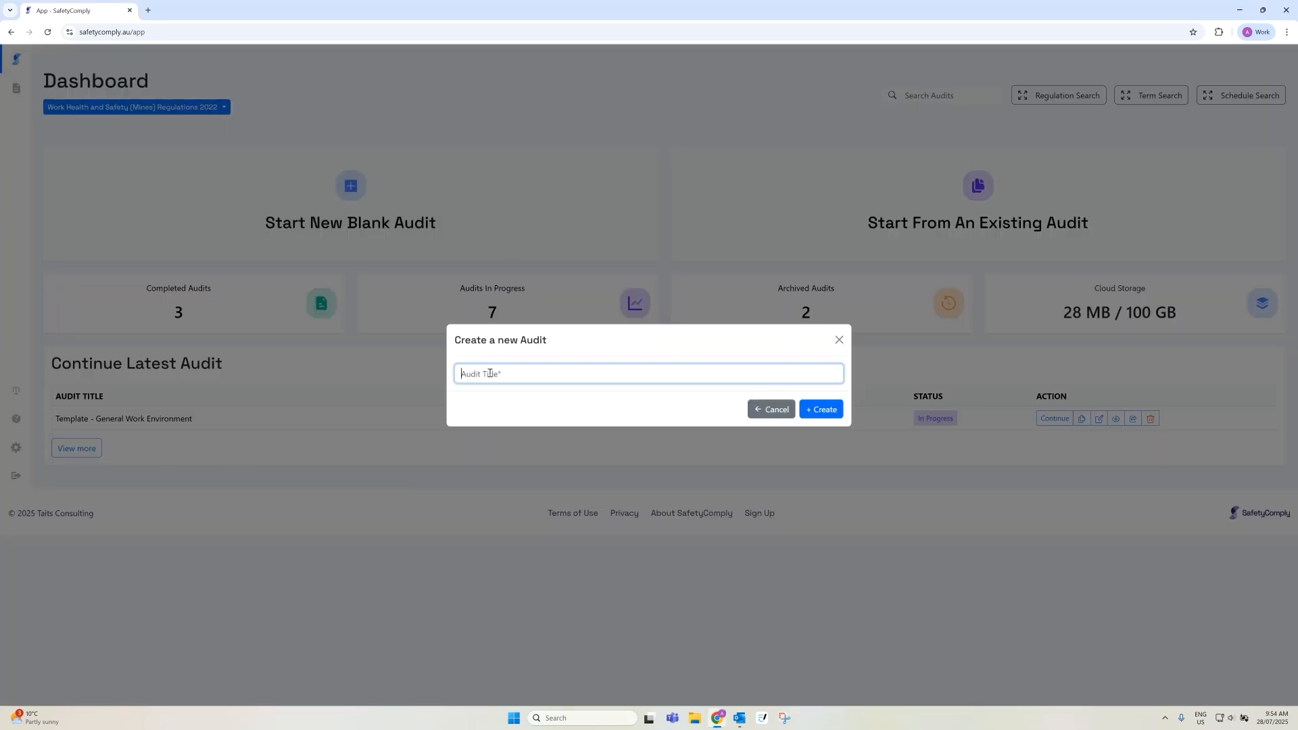
pyautogui.write('General Work Environment - ABC Electrical')
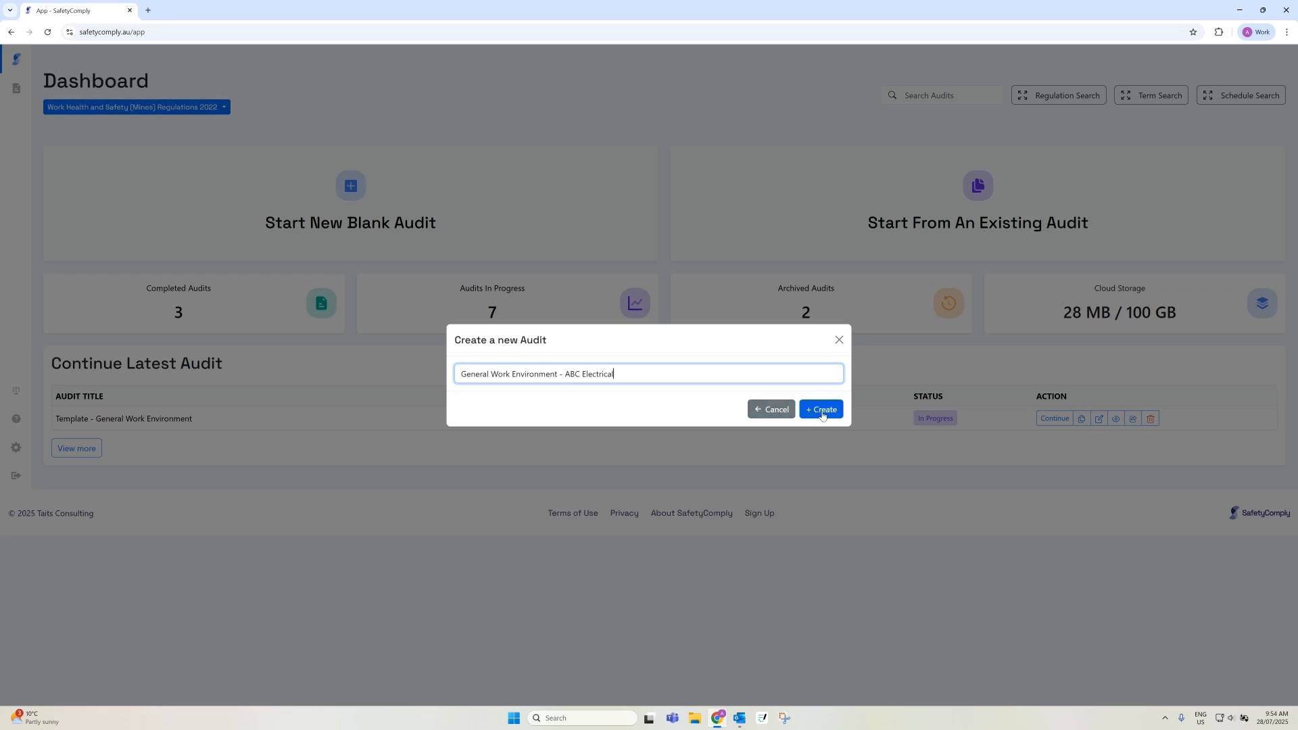
pyautogui.click(822, 411)
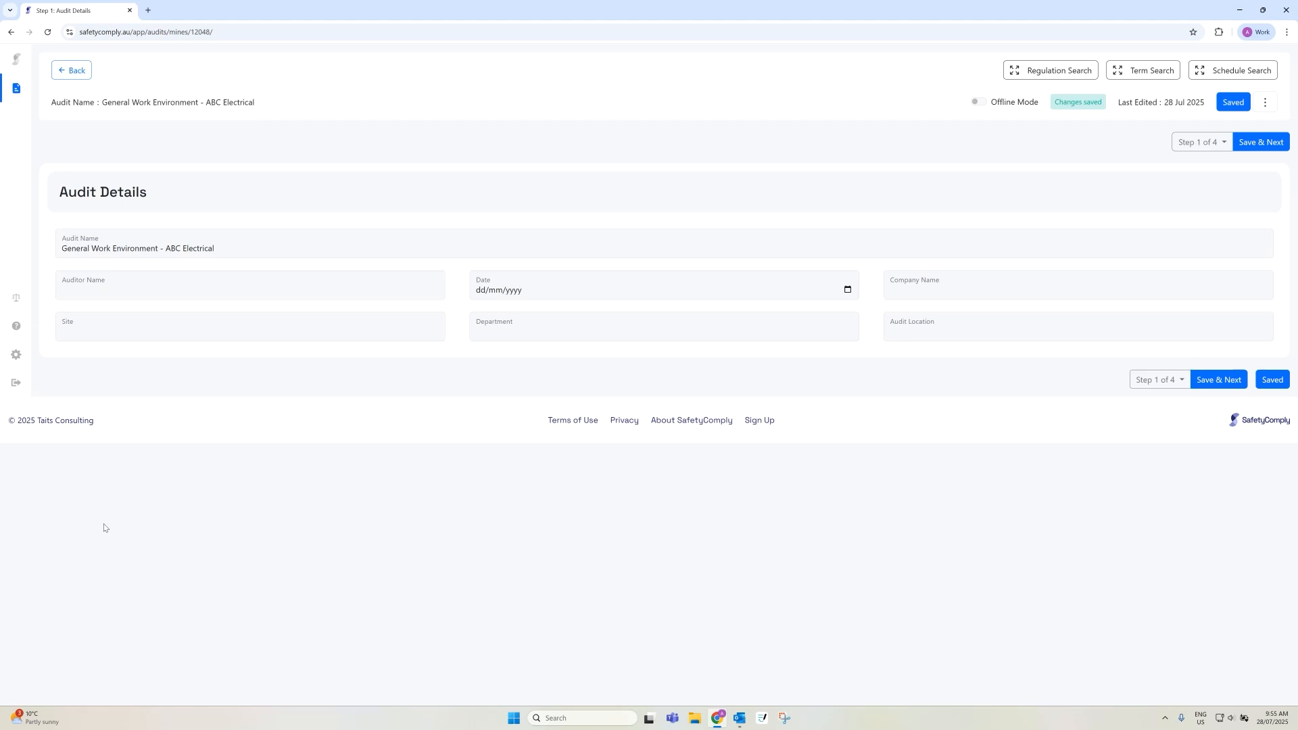
# Enter the auditor's name, date 28/07/2025, company ABC Electrical, site Timberland Machinery, department HSE and location Workshop, and save the audit details.
pyautogui.click(144, 284)
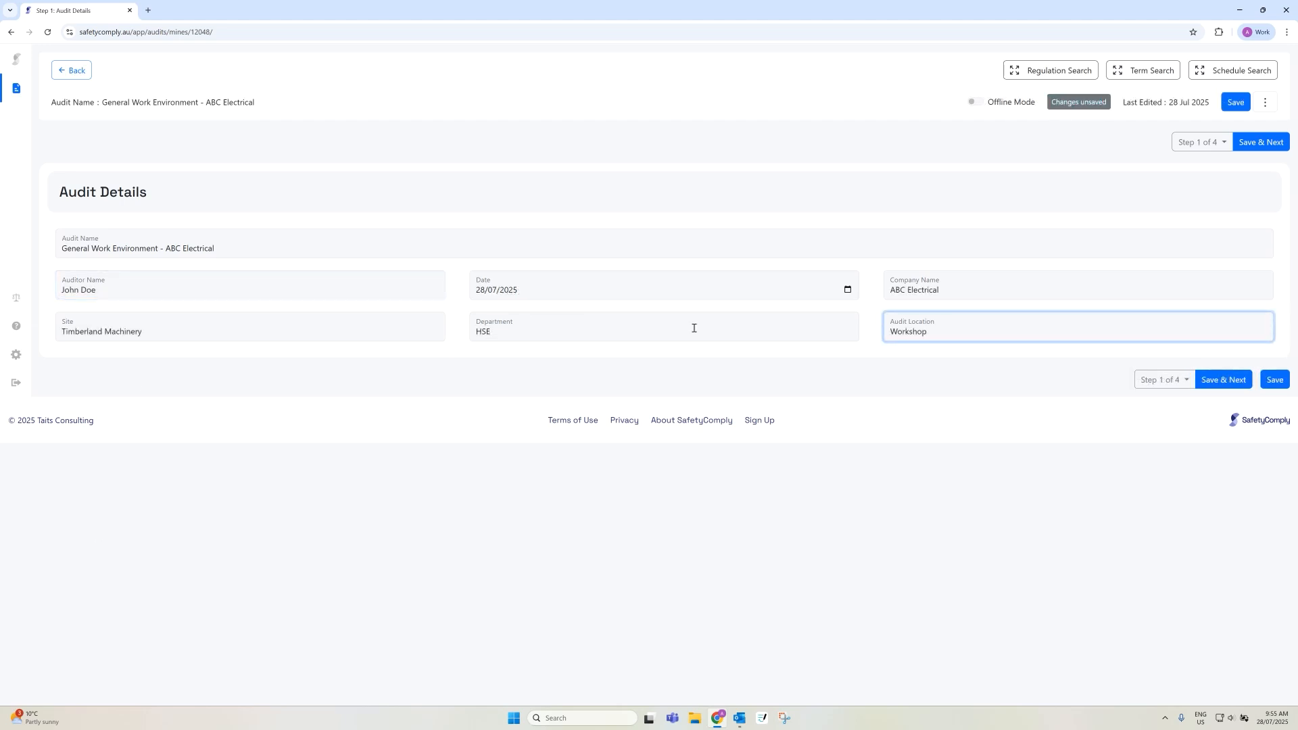
pyautogui.click(1214, 383)
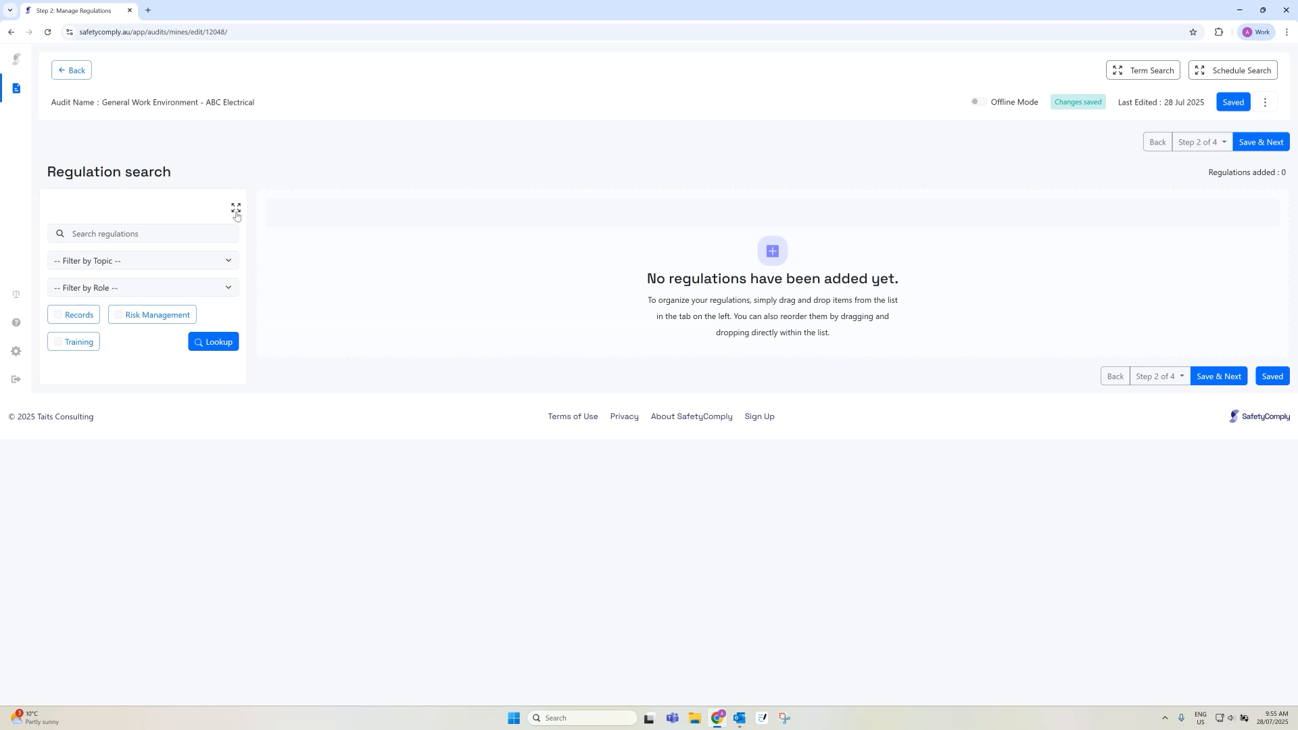
# Search the regulations under "Division 2 - General working environment" and add all of them to the audit.
pyautogui.click(236, 211)
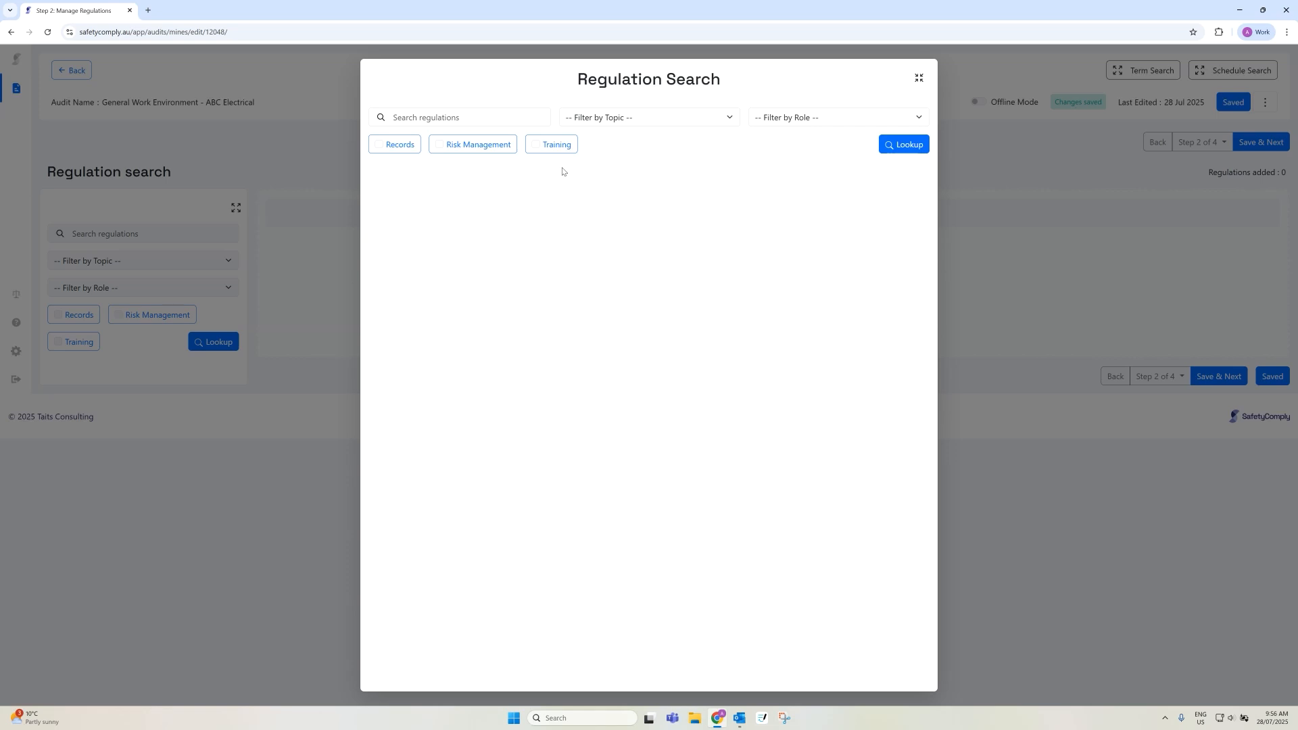
pyautogui.click(729, 119)
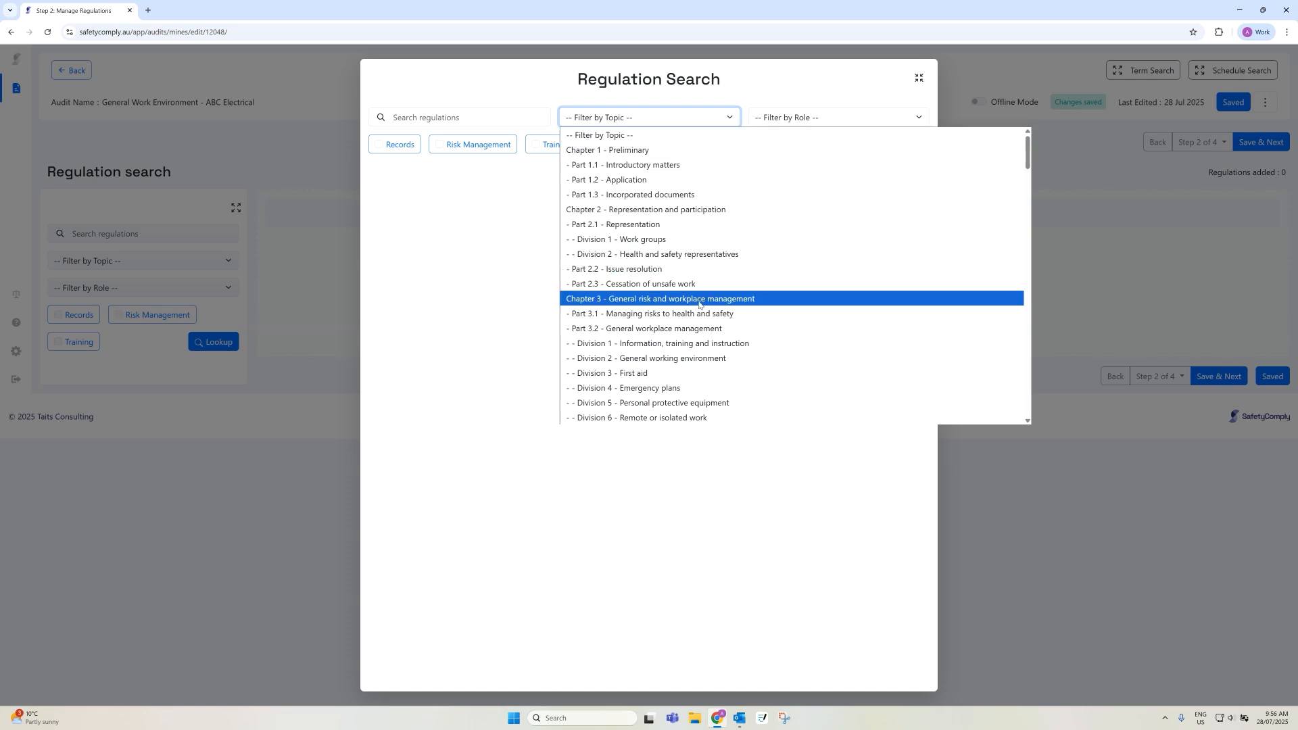
pyautogui.click(693, 359)
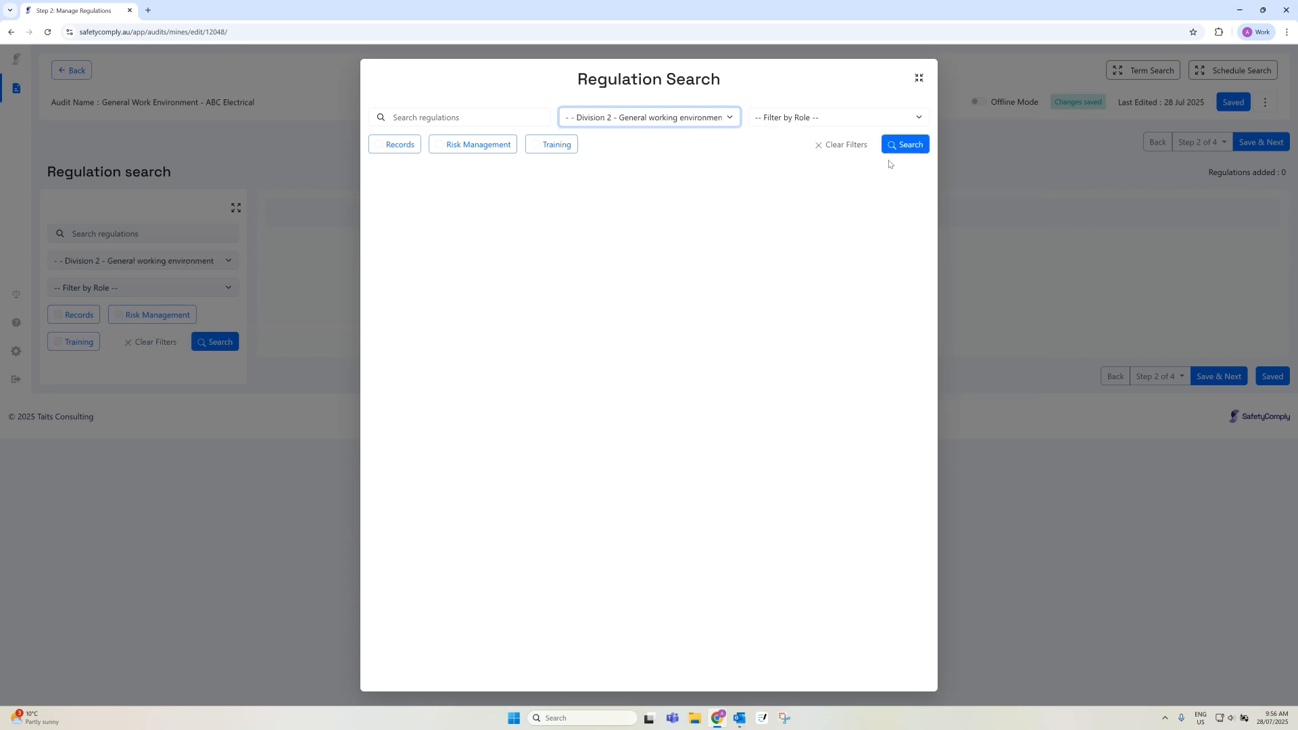
pyautogui.click(904, 145)
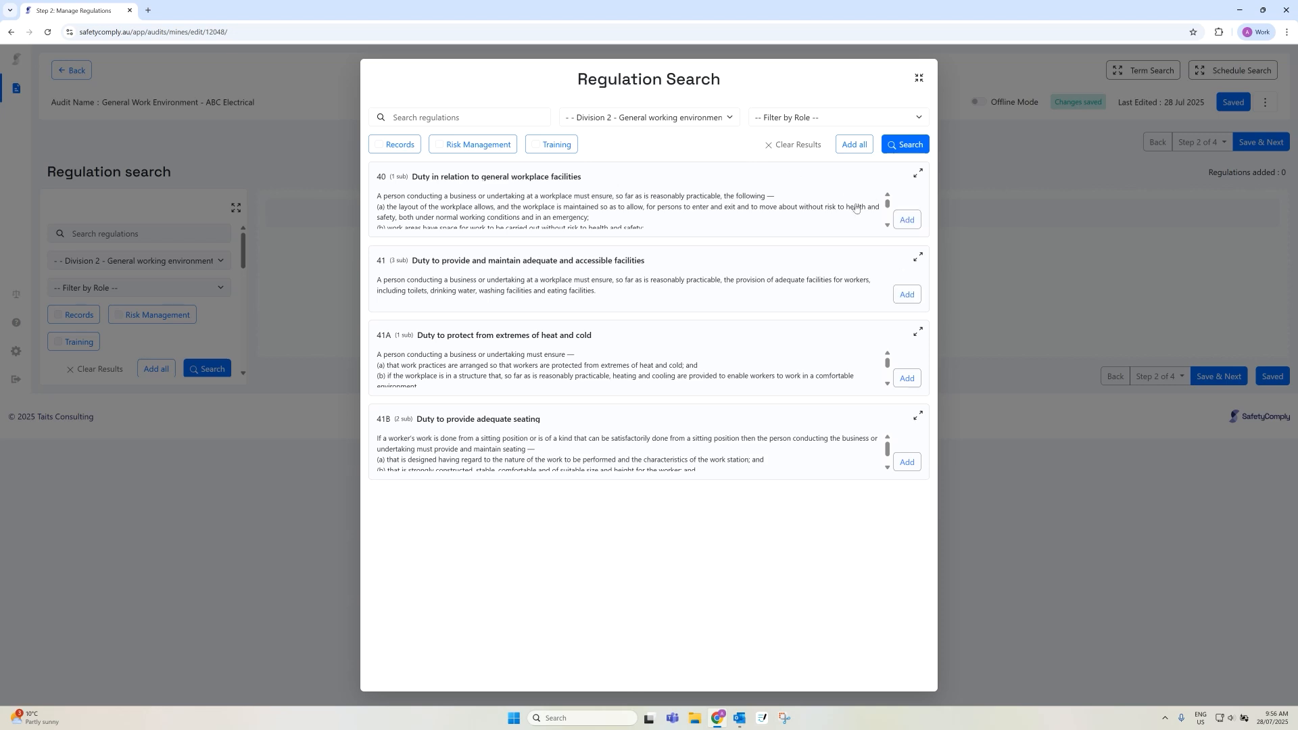
pyautogui.click(854, 145)
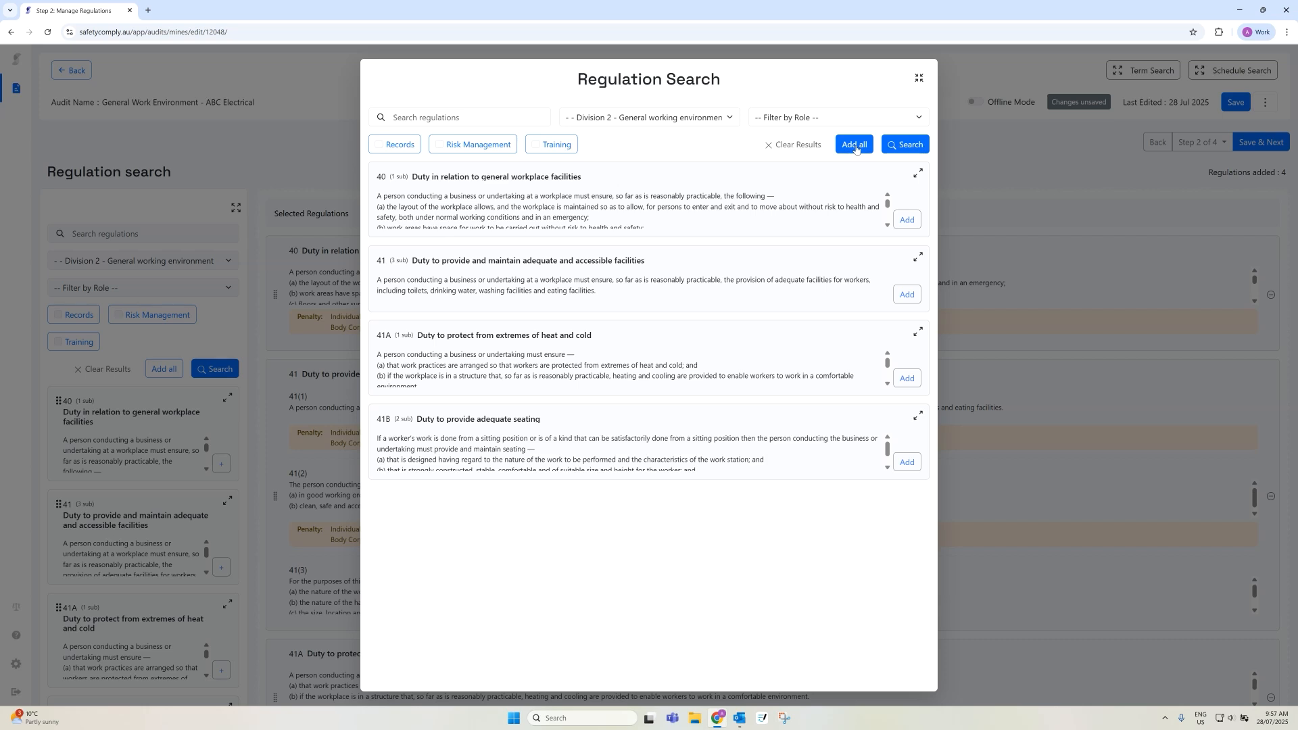
# Search the "Division 3 - First aid" regulations, add regulation 42 "Duty to provide first aid", and close the expanded search.
pyautogui.click(728, 119)
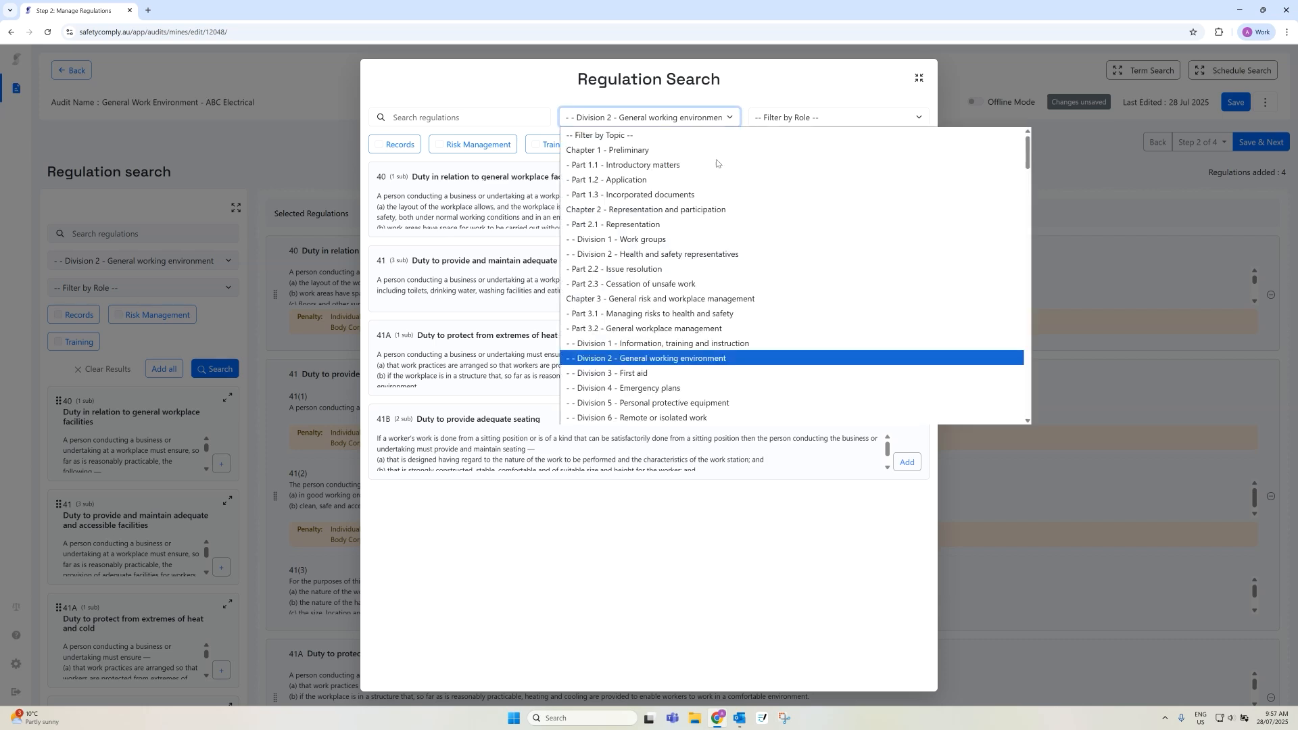
pyautogui.click(670, 374)
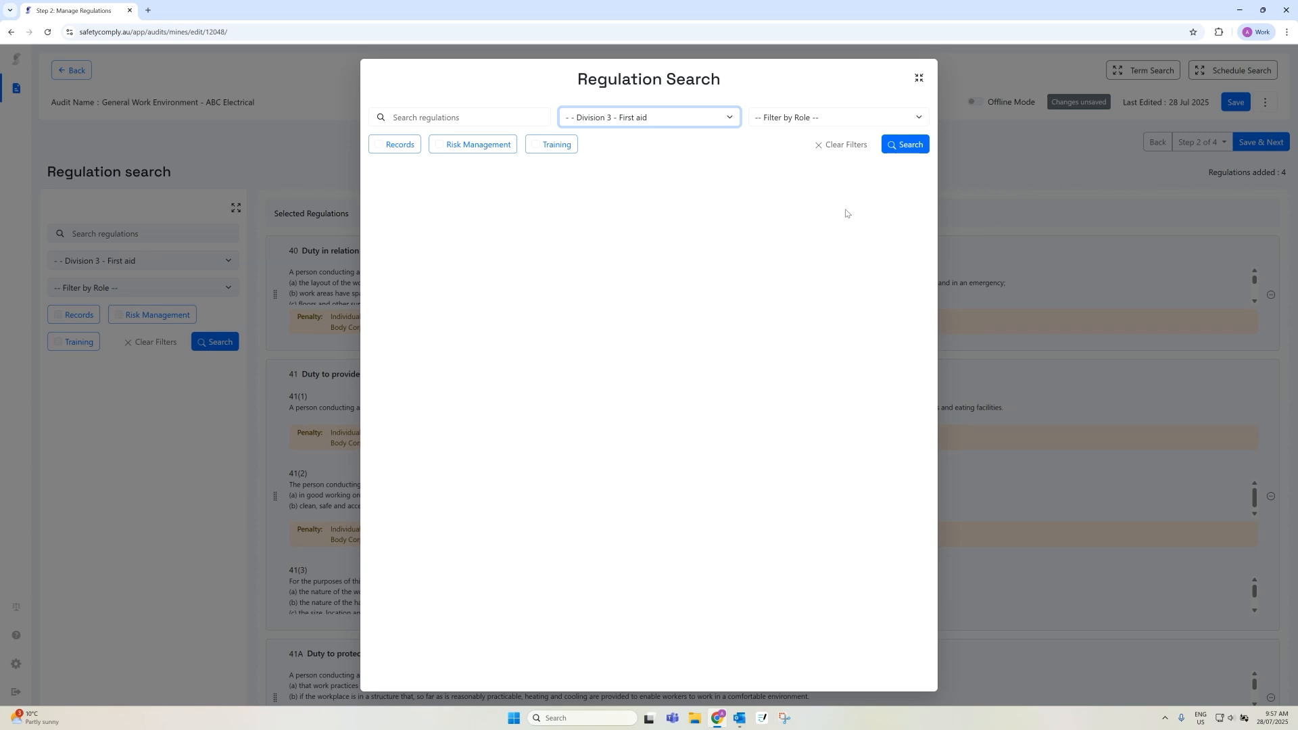
pyautogui.click(909, 146)
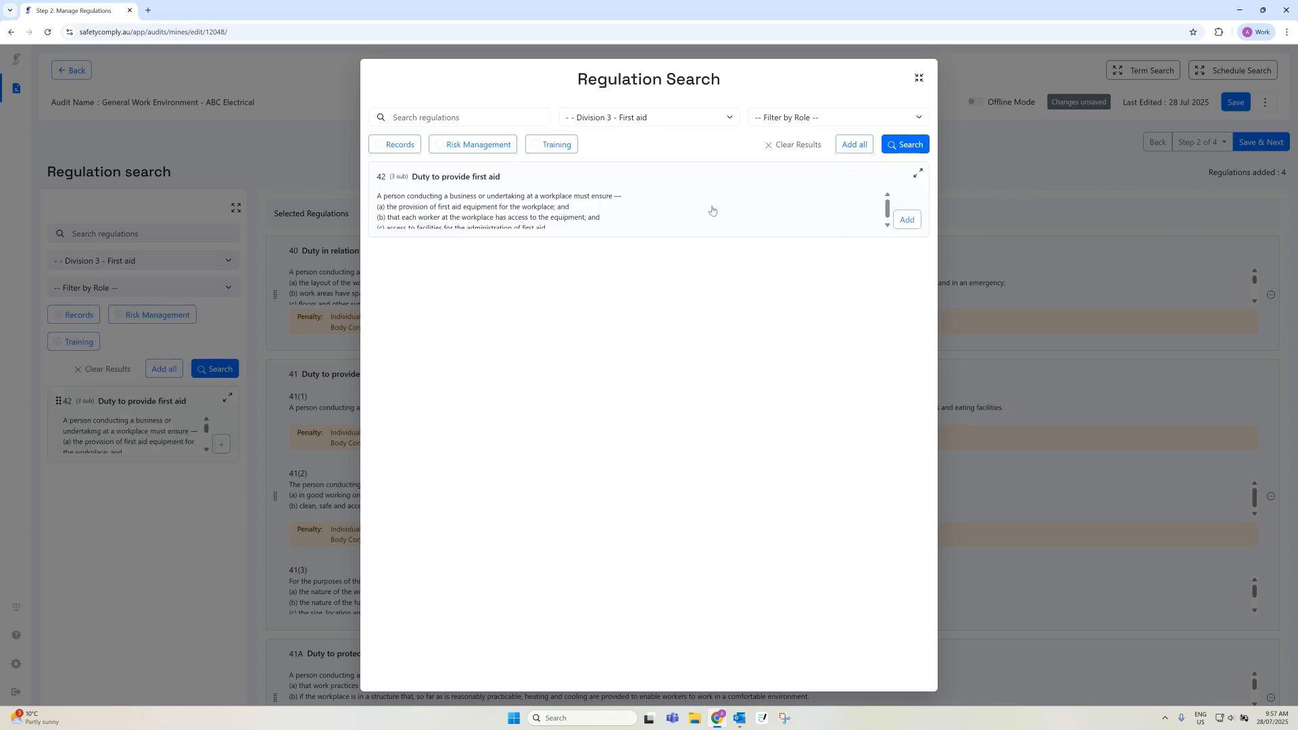
pyautogui.click(907, 221)
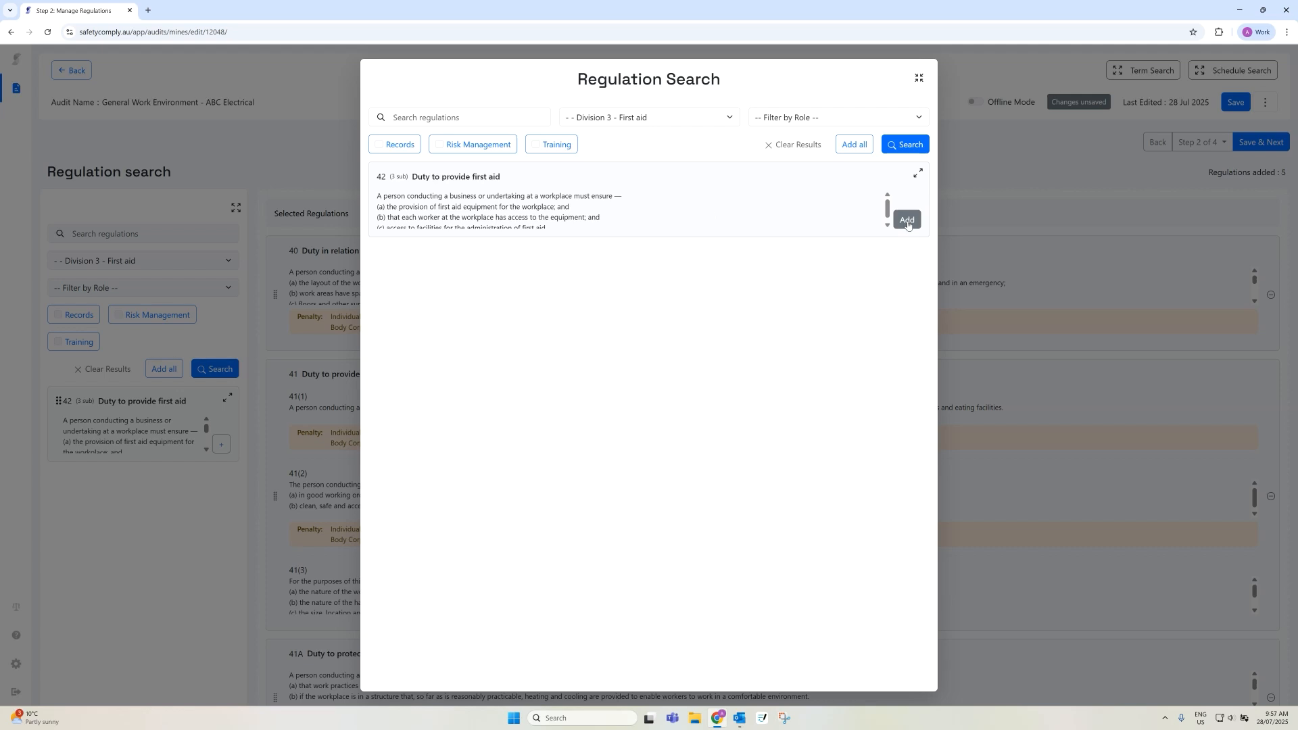
pyautogui.click(919, 78)
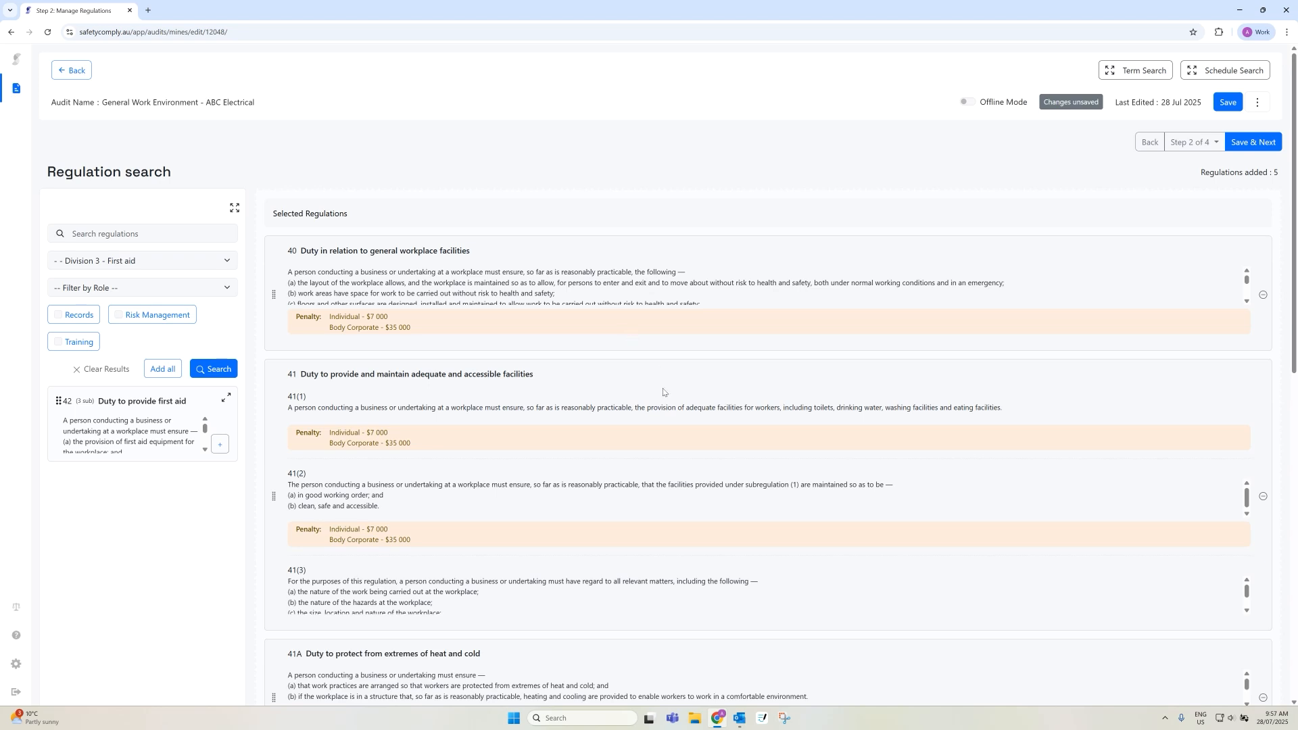
# Move regulation 41 above regulation 40 in the list of selected regulations.
pyautogui.scroll(-5, 652, 338)
pyautogui.scroll(-4, 652, 407)
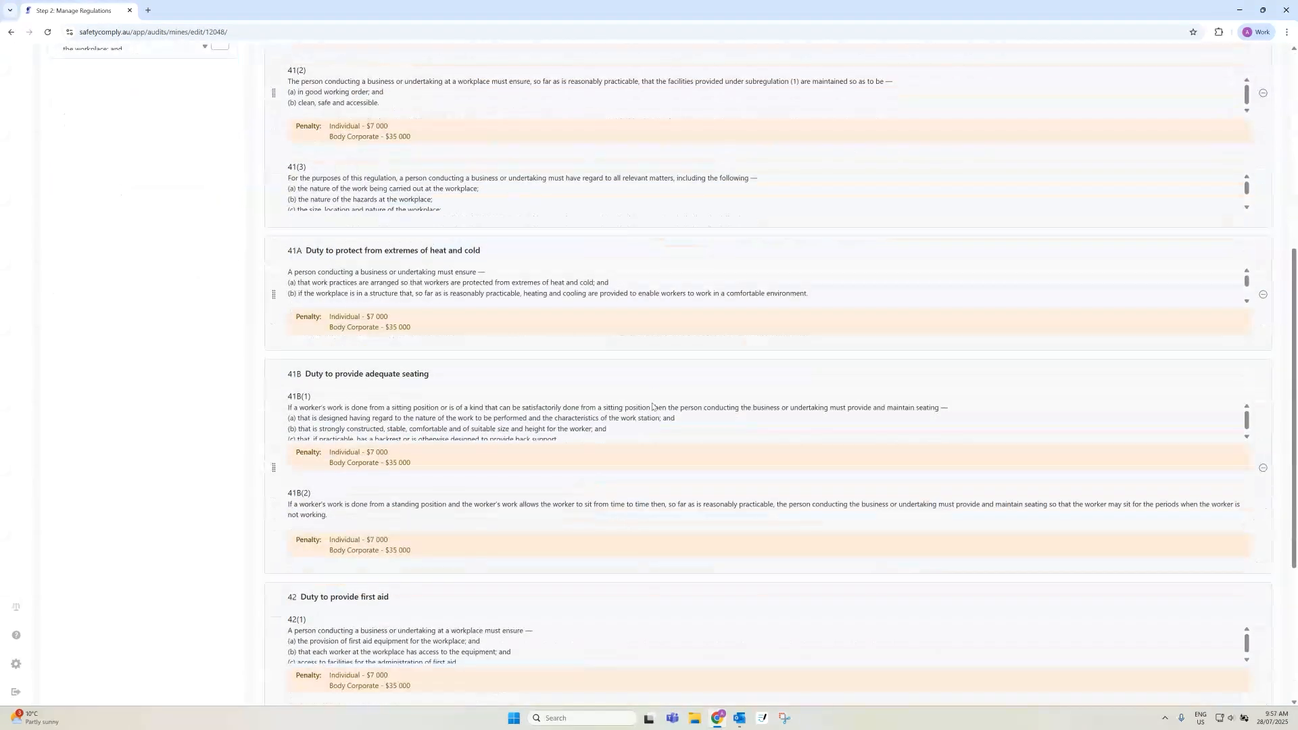
pyautogui.scroll(4, 653, 407)
pyautogui.scroll(3, 652, 406)
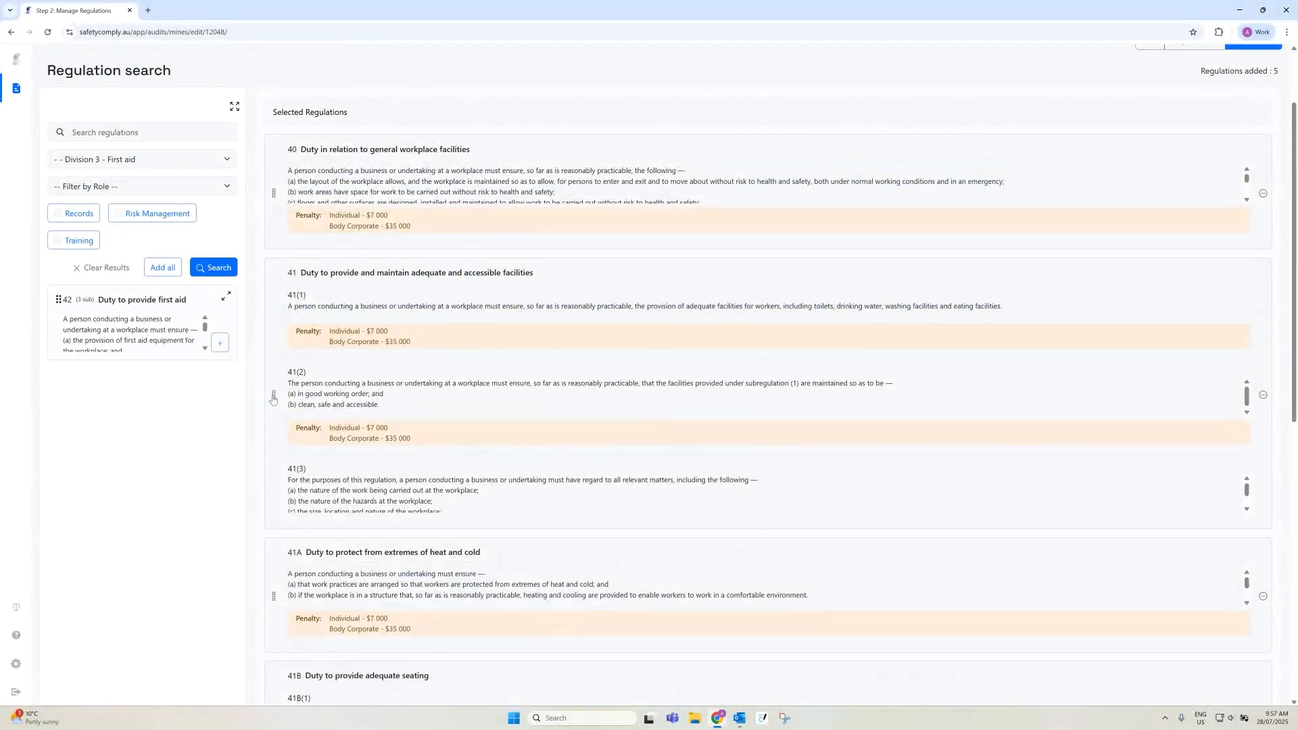
pyautogui.moveTo(273, 399); pyautogui.dragTo(280, 195)
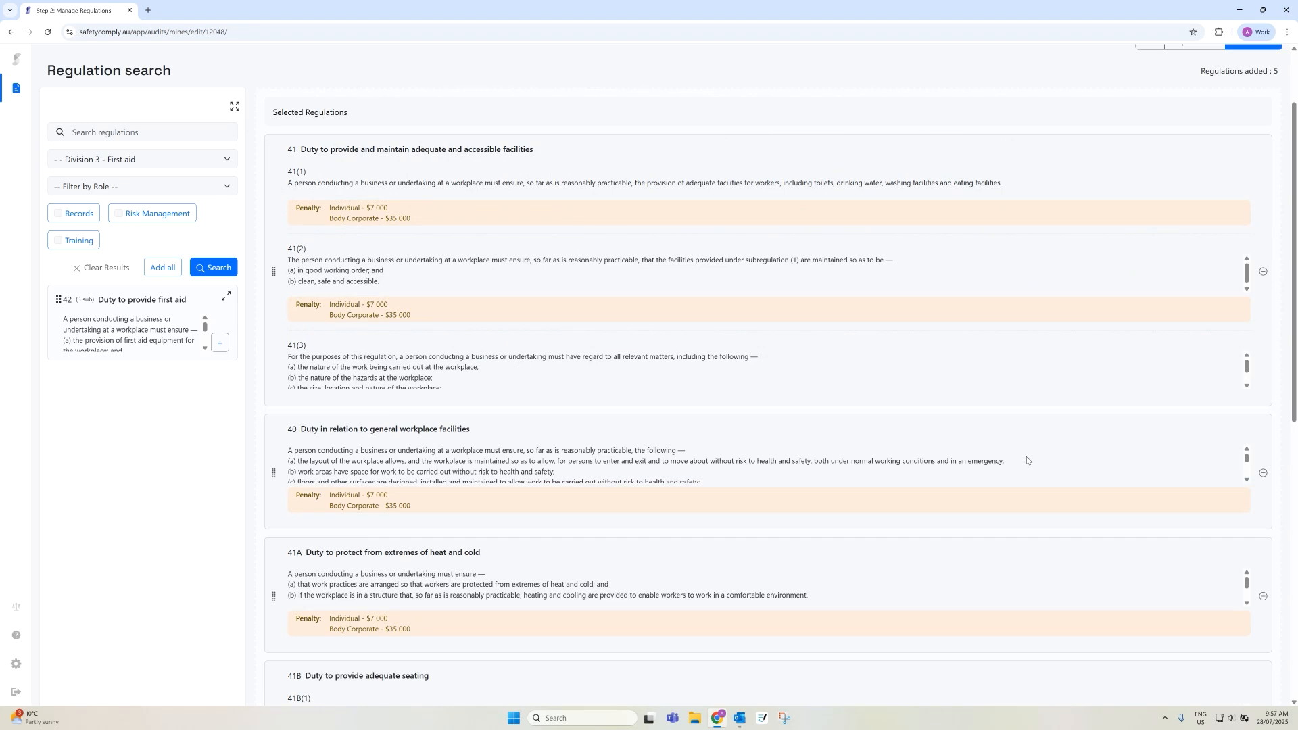
# Remove regulation 41A from the selected regulations, save, and continue to the compliance checks.
pyautogui.click(1263, 597)
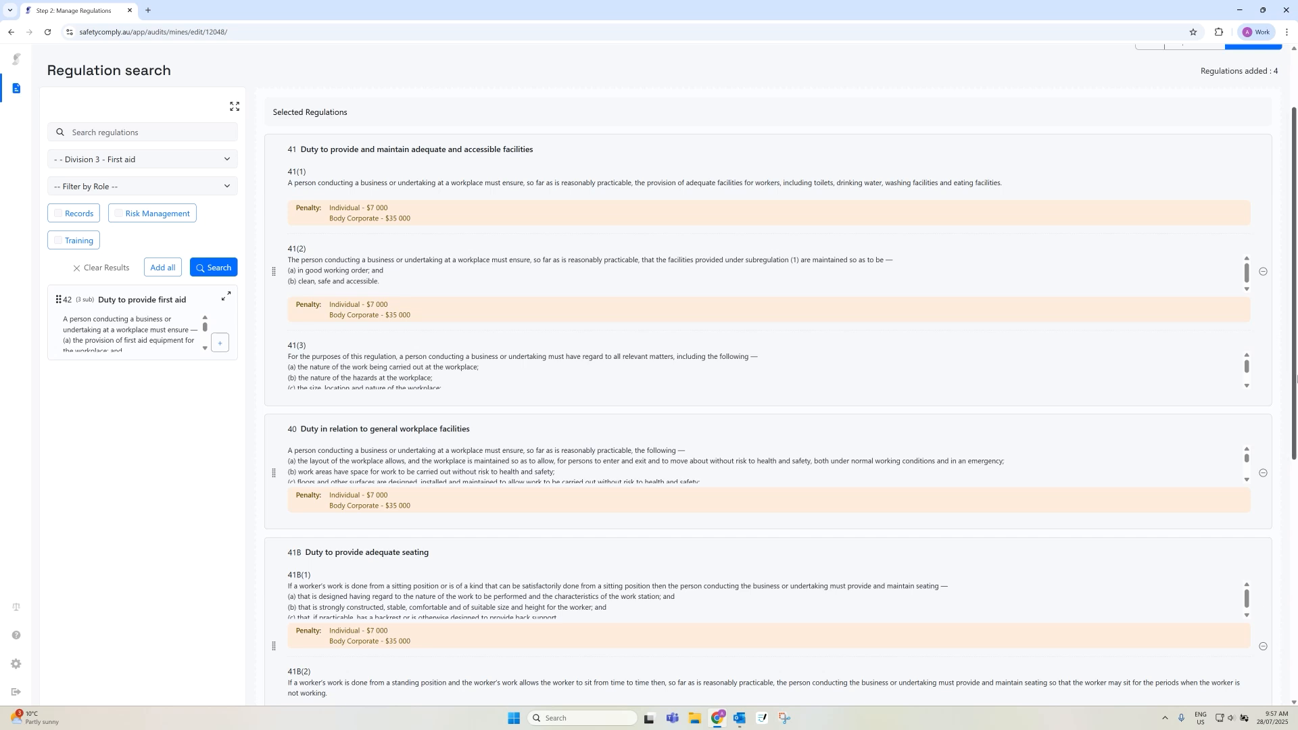
pyautogui.scroll(2, 1264, 440)
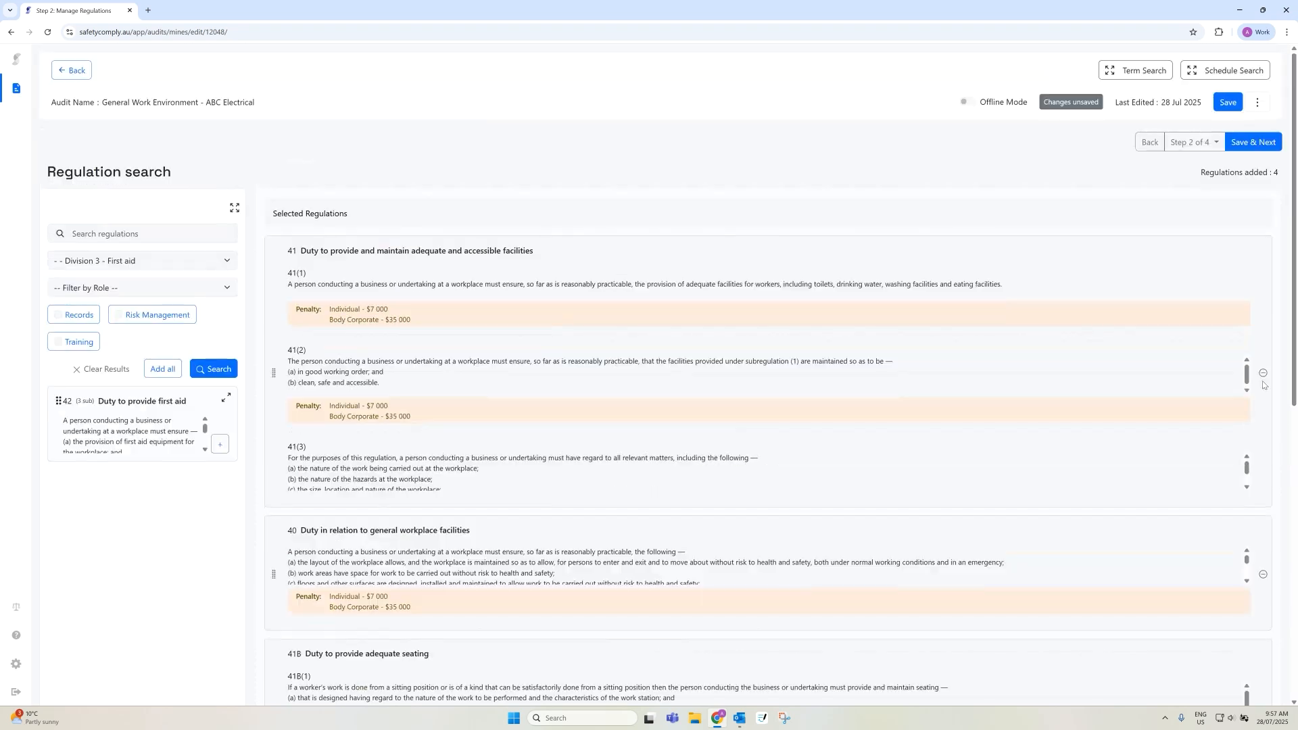
pyautogui.click(1250, 142)
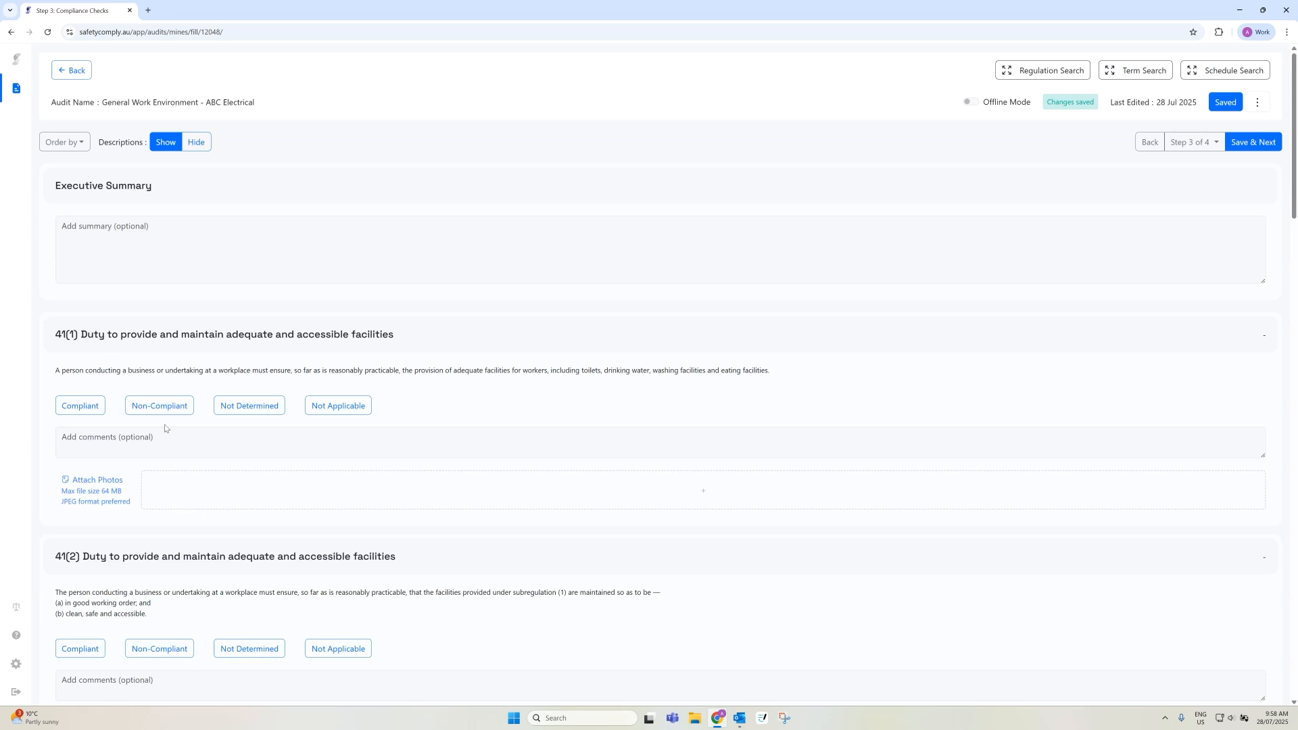
# Order the compliance checks by regulation number, and hide the regulation descriptions and show them again.
pyautogui.click(82, 148)
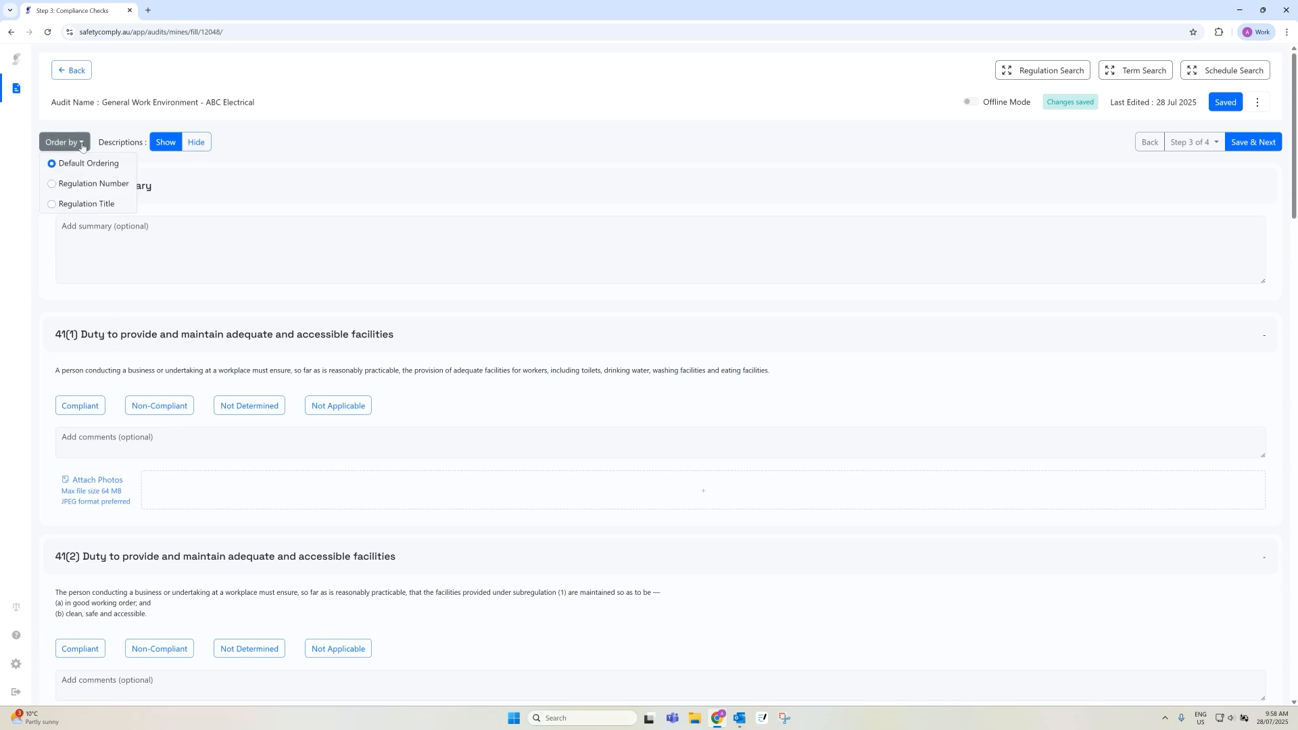
pyautogui.click(91, 185)
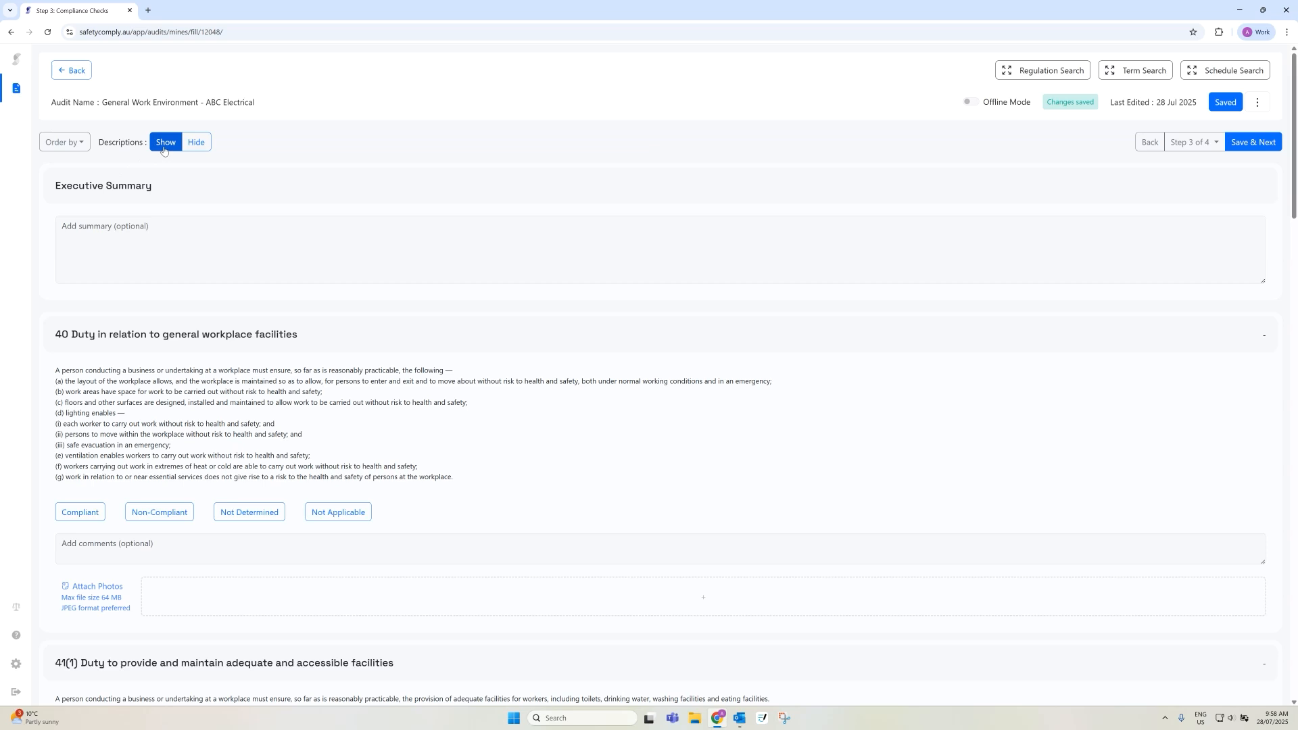
pyautogui.click(200, 148)
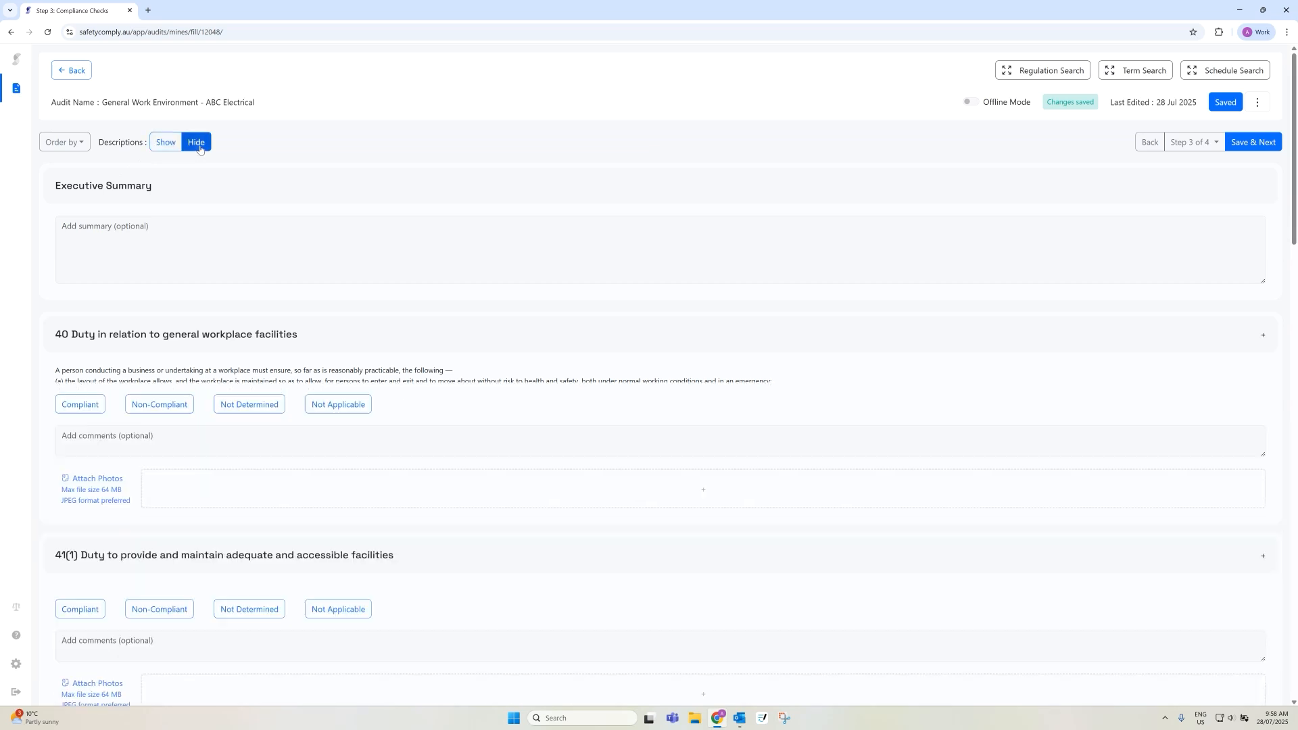
pyautogui.click(158, 144)
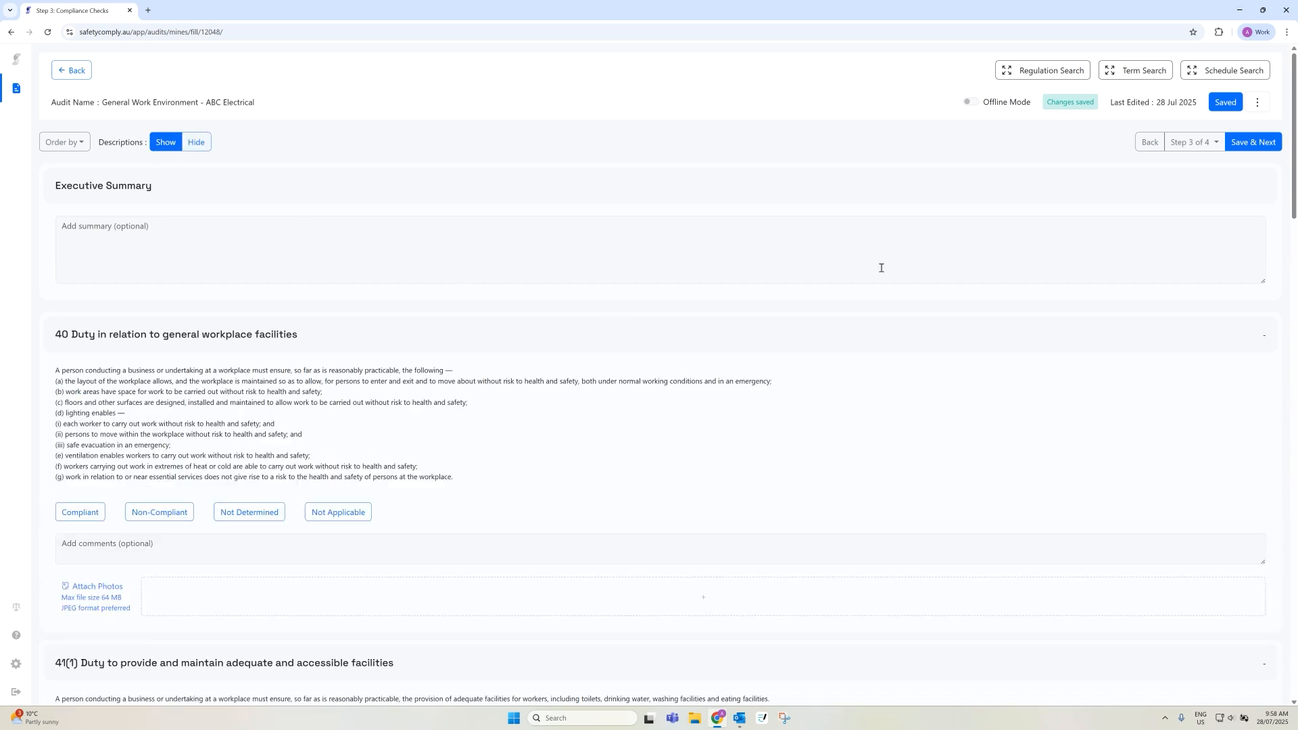
# Reduce the height of the executive summary box and enlarge the comments box of regulation 40.
pyautogui.moveTo(1262, 281); pyautogui.dragTo(1261, 250)
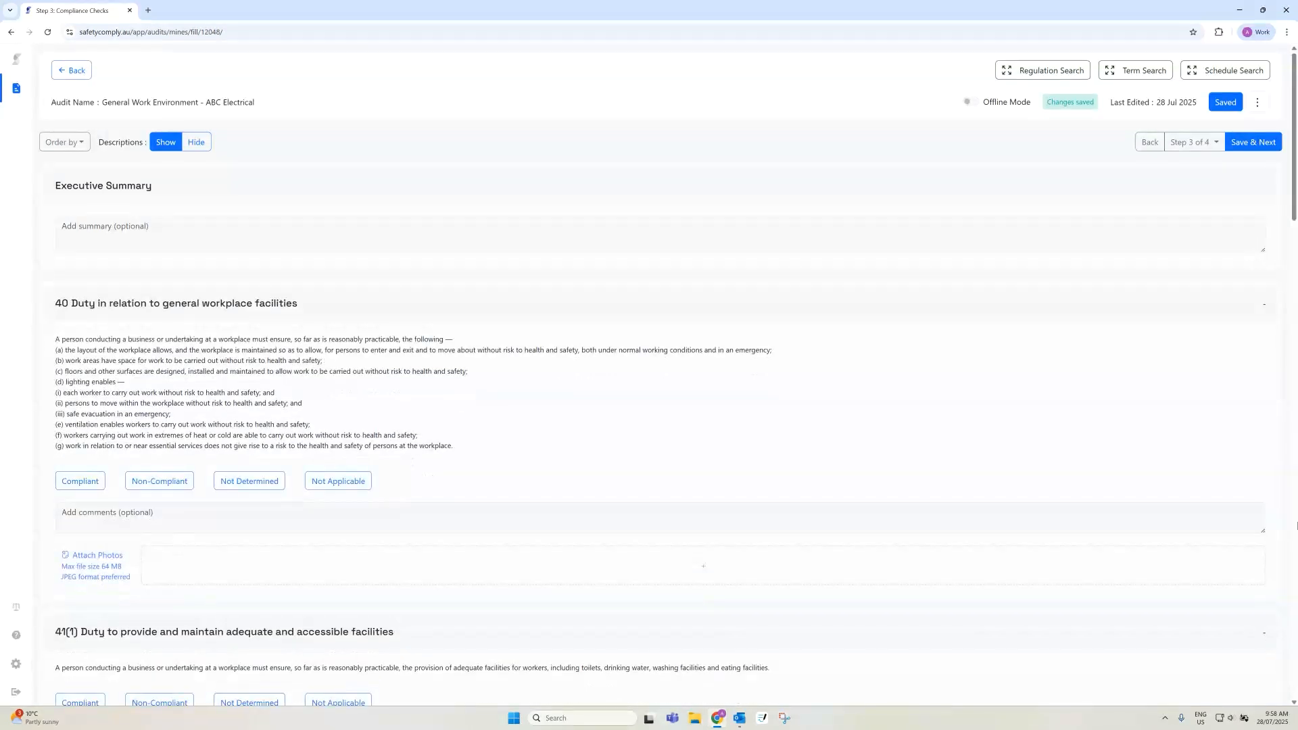
pyautogui.moveTo(1261, 531); pyautogui.dragTo(1255, 564)
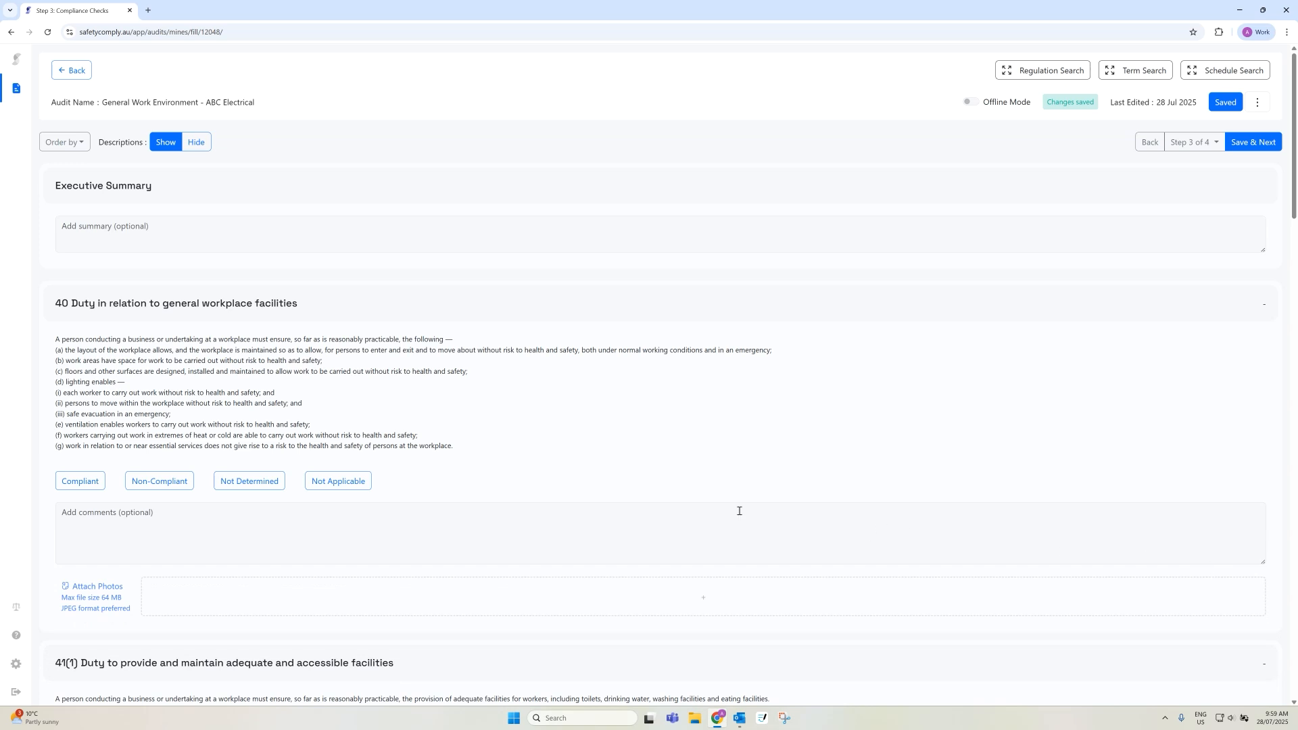
# Enter the executive summary "This is the Executive Summary of this report." and mark regulation 40 Compliant with the comment "40 Compliance Comments".
pyautogui.click(173, 228)
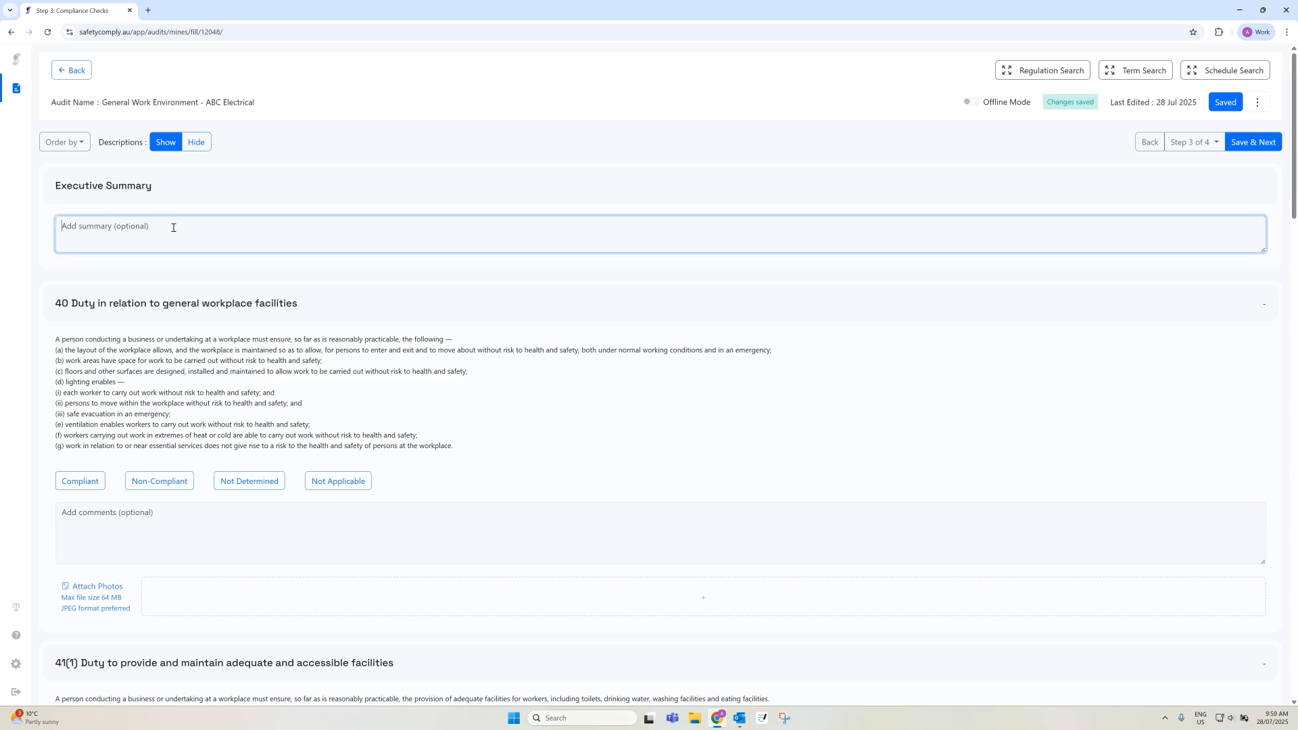
pyautogui.write('This is the Executive Summary of this report.')
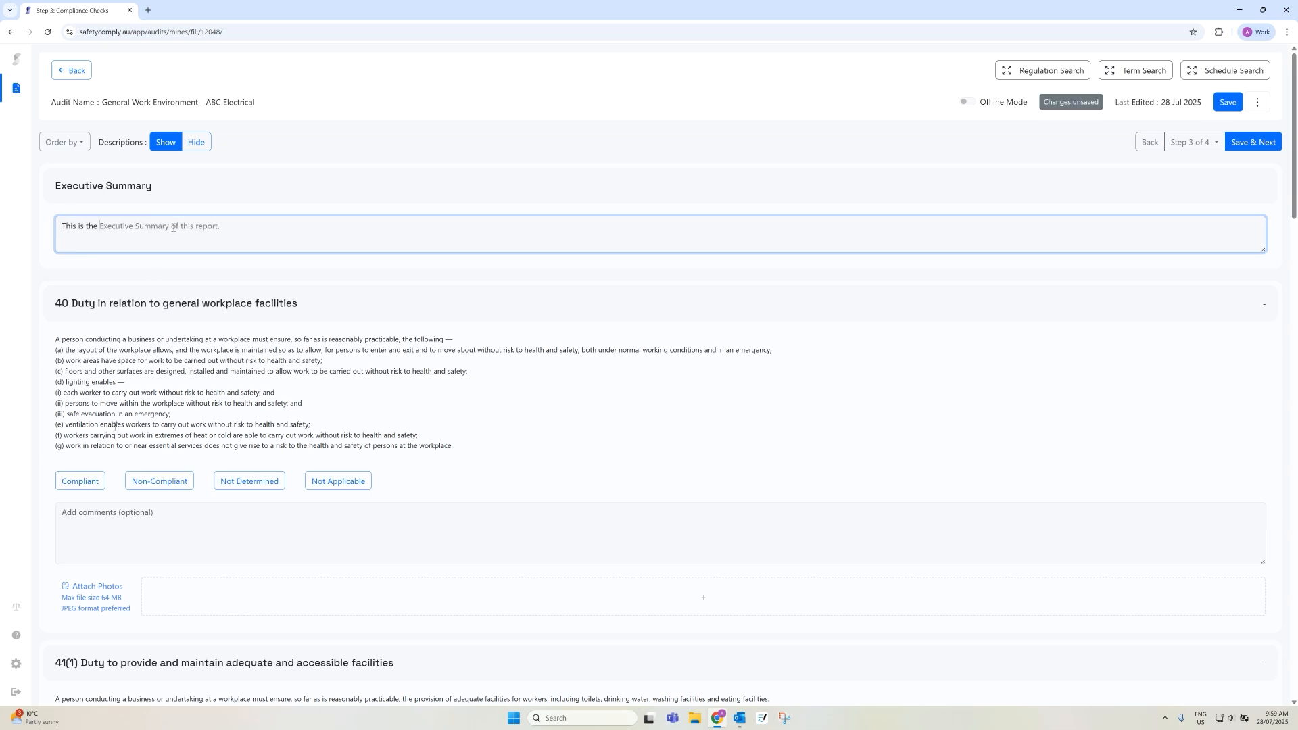
pyautogui.click(79, 484)
pyautogui.click(93, 510)
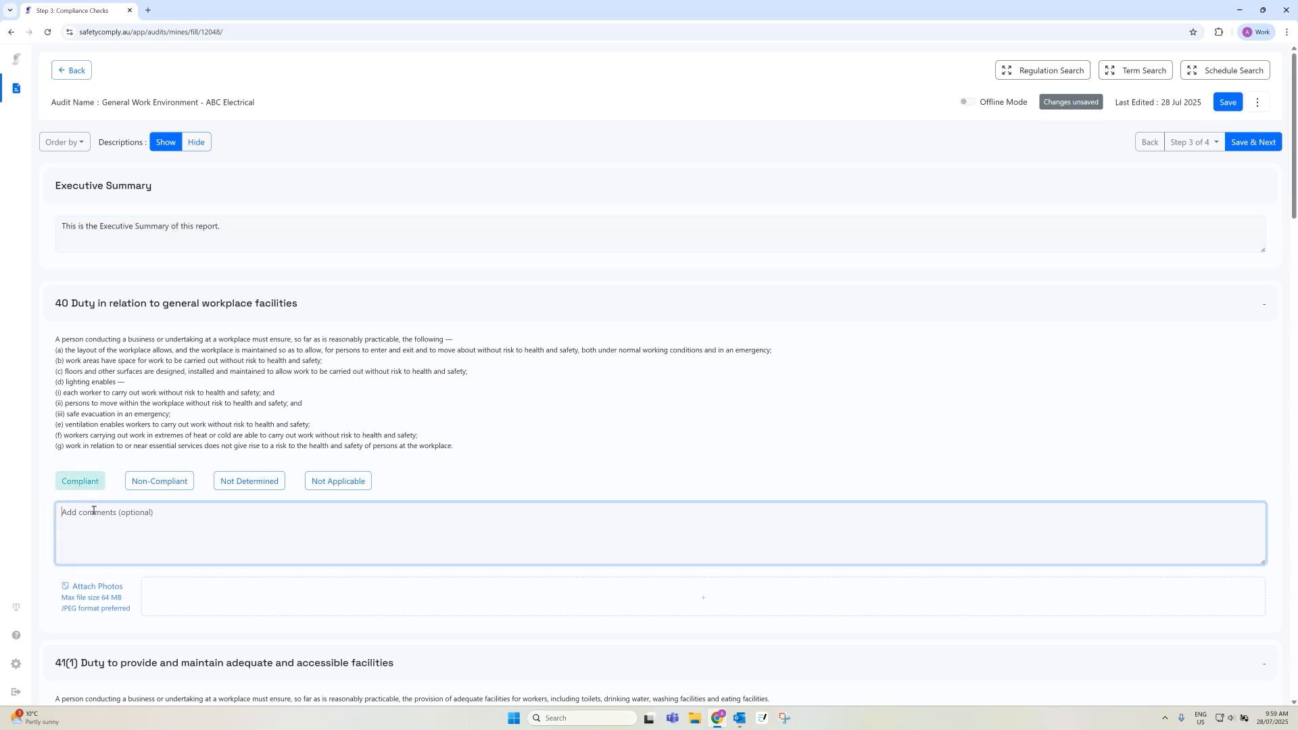
pyautogui.write('40 Compliance Comments')
# Mark regulation 41(1) Non-Compliant with the comment "41(1) Non-Compliant Comments".
pyautogui.scroll(-3, 169, 585)
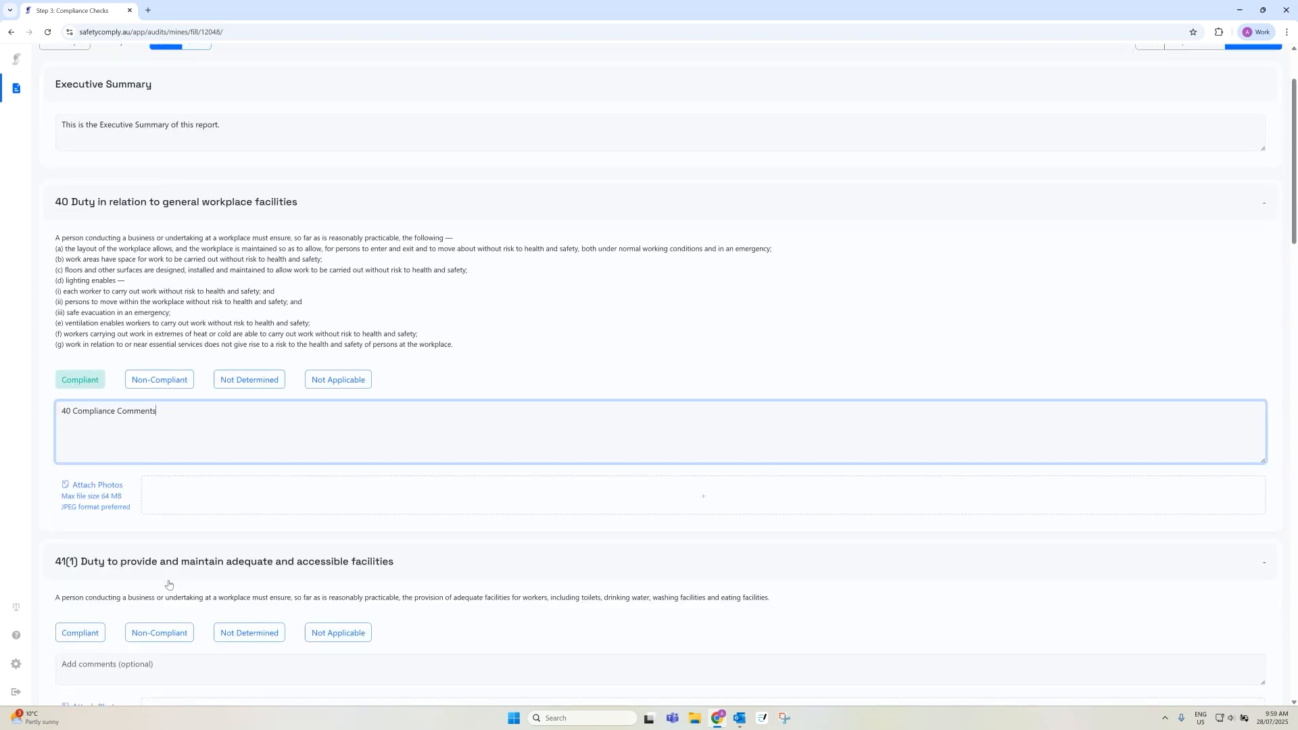
pyautogui.click(156, 532)
pyautogui.click(139, 565)
pyautogui.write('41(1) Non-Compliant Comments')
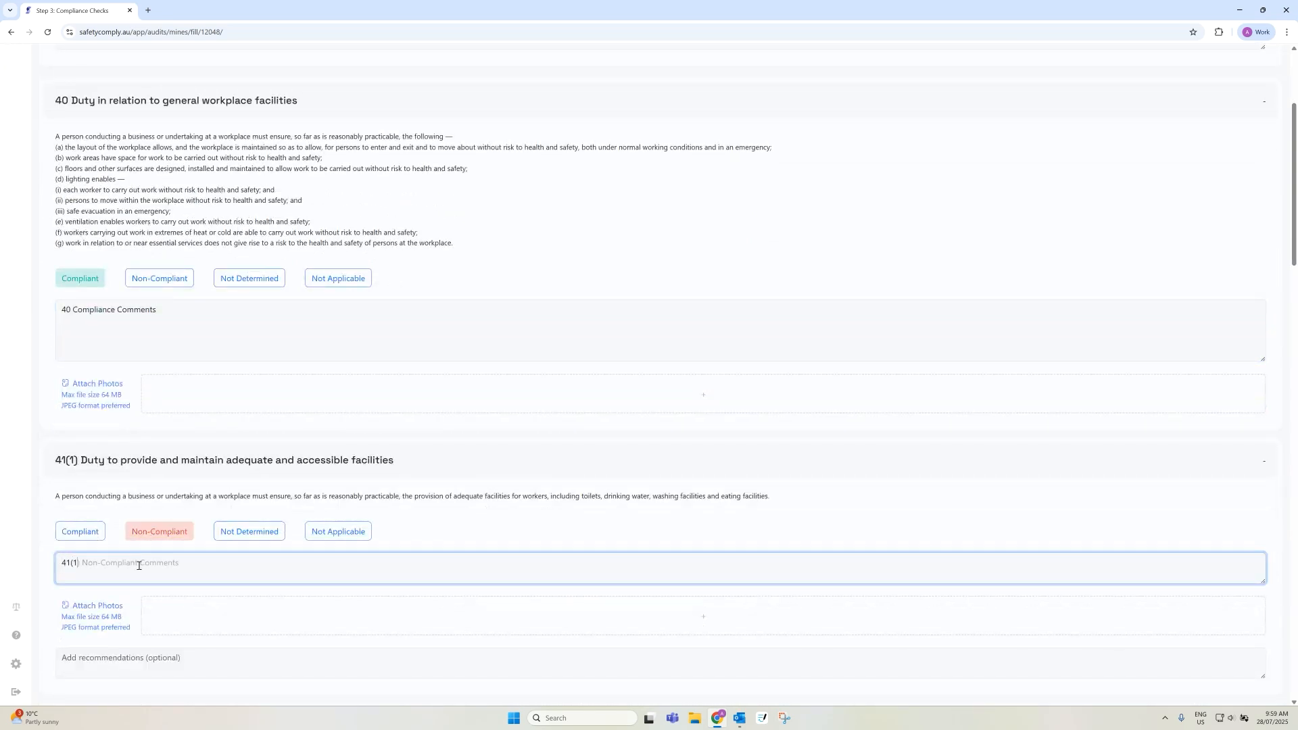
# Attach the Rubbish photo to regulation 41(1) and enter the recommendation "41(1) Non-Compliant Recommendations".
pyautogui.scroll(-2, 162, 602)
pyautogui.click(160, 468)
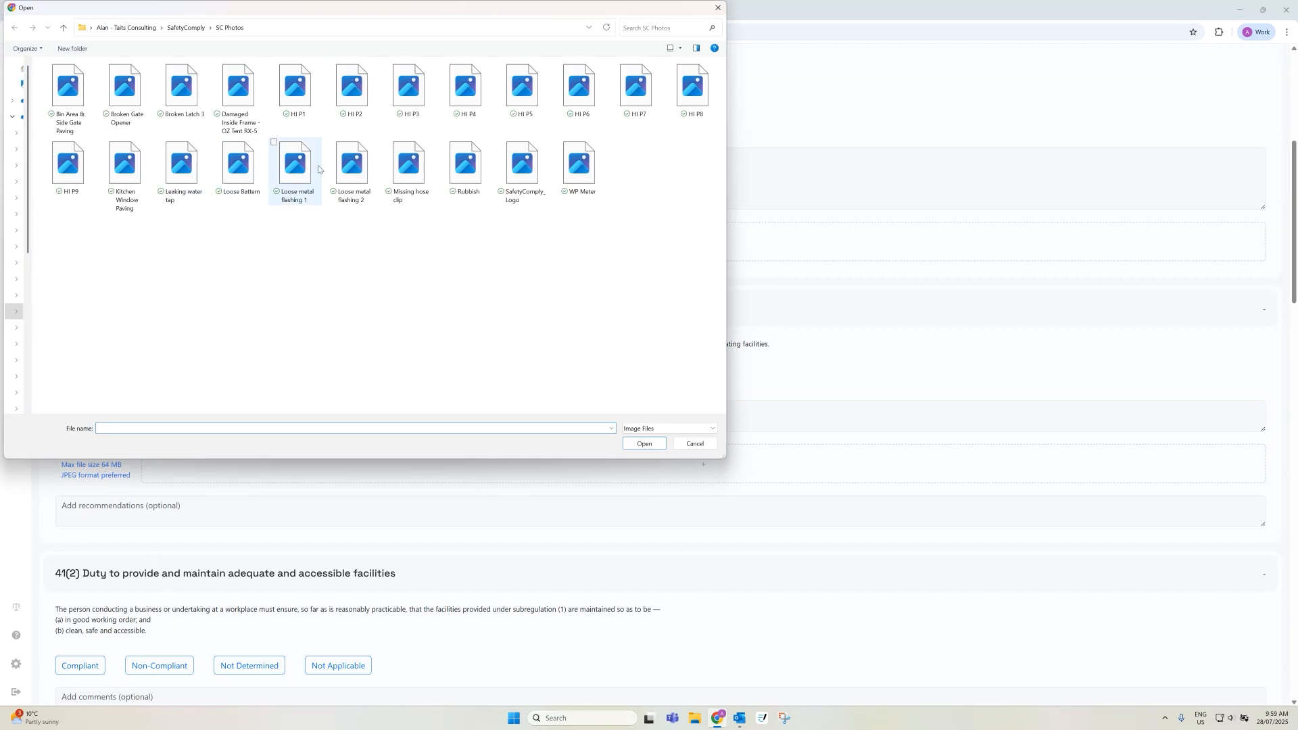
pyautogui.click(456, 176)
pyautogui.click(651, 444)
pyautogui.click(190, 627)
pyautogui.write('41(1) Non-Compliant Recommendations')
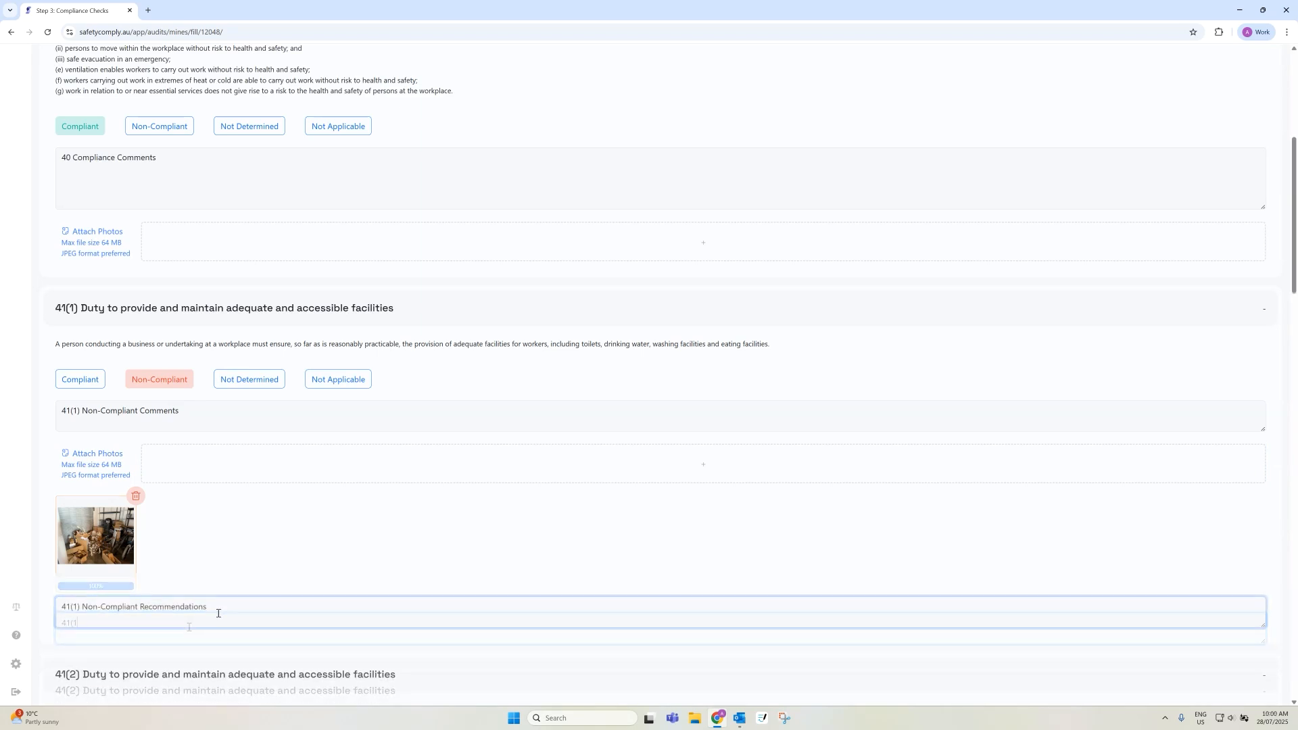
# Mark 41(2) Not Determined, 41(3) Not Applicable, 41B(1), 42(2) and 42(3) Compliant, and 41B(2) and 42(1) Non-Compliant.
pyautogui.scroll(-6, 203, 355)
pyautogui.click(251, 361)
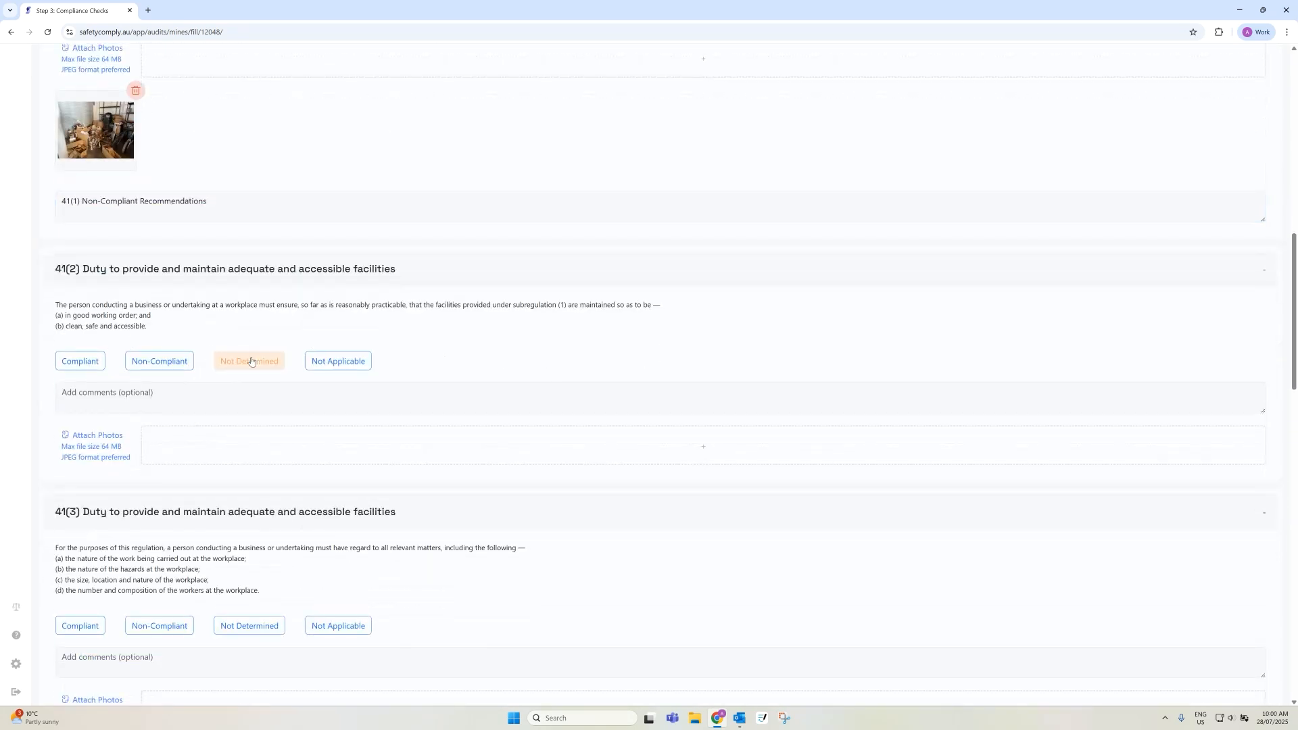
pyautogui.click(330, 626)
pyautogui.scroll(-7, 329, 608)
pyautogui.click(84, 397)
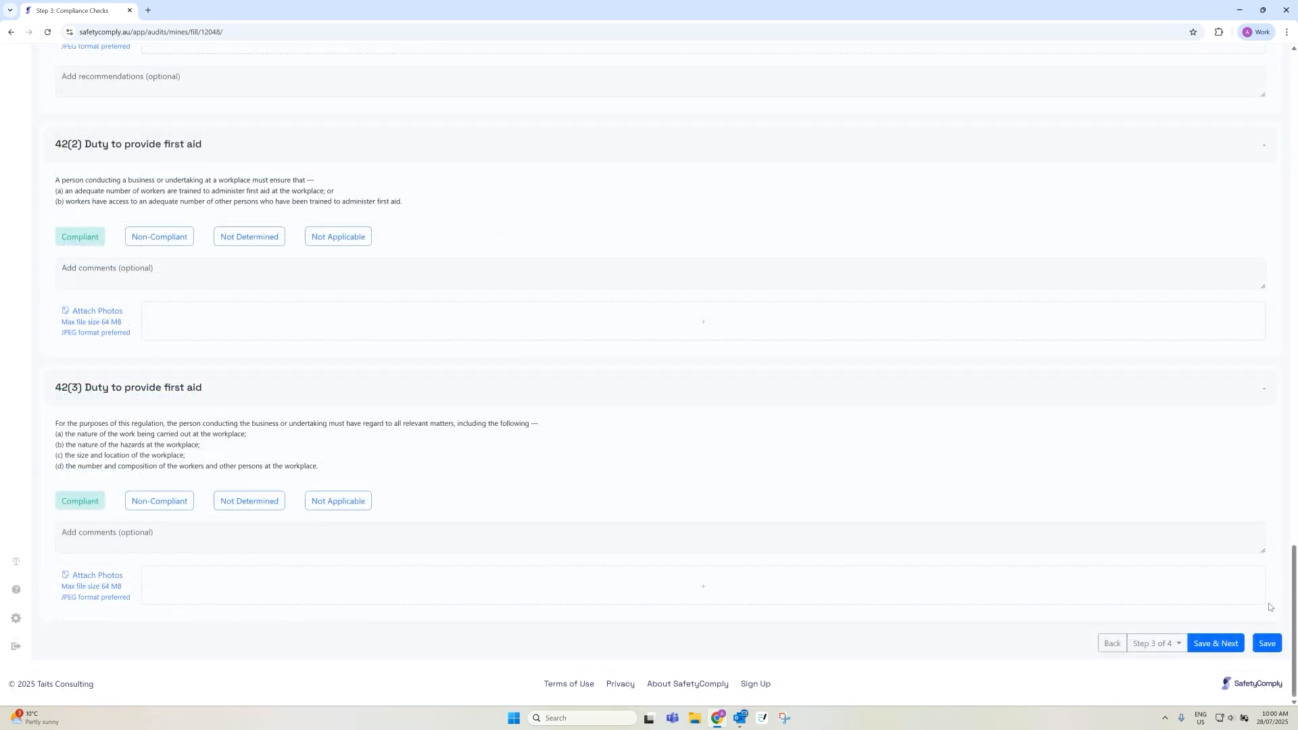
# Save the compliance checks, proceed to the report preview and add the SafetyComply logo to the report.
pyautogui.click(1221, 644)
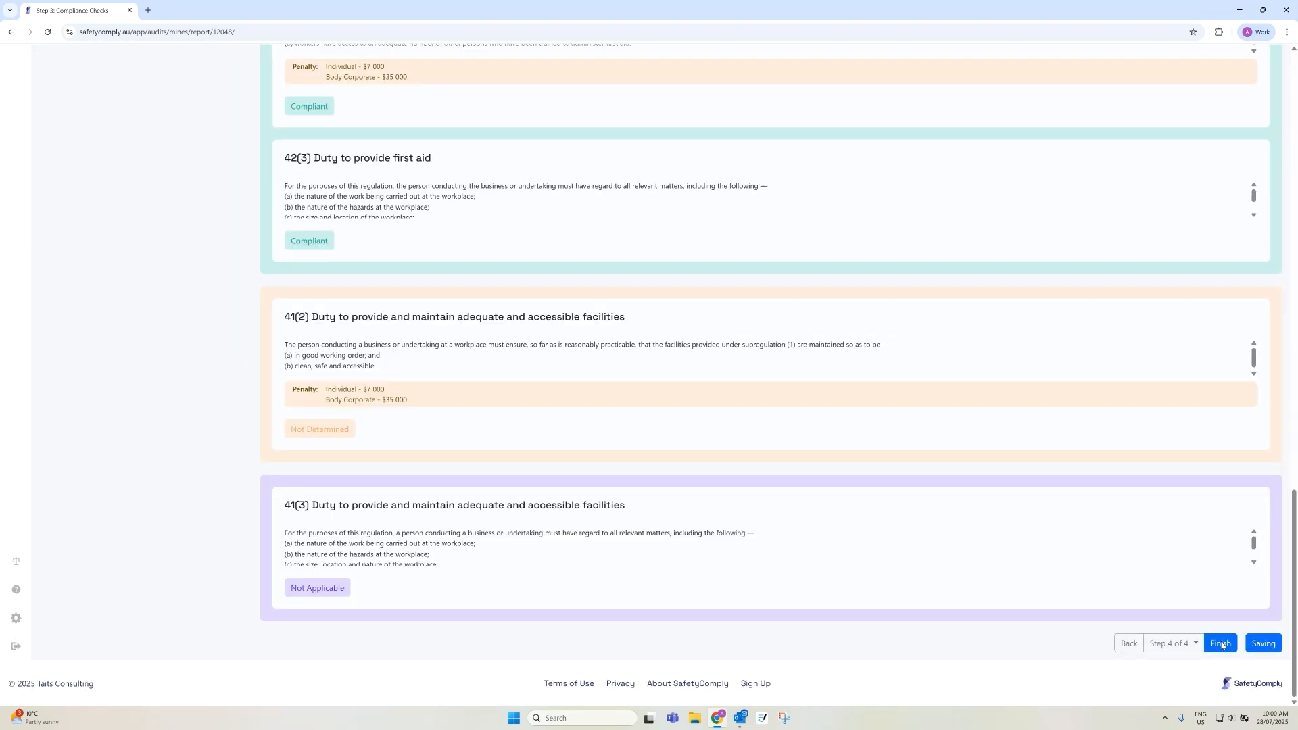
pyautogui.scroll(9, 327, 403)
pyautogui.scroll(15, 328, 403)
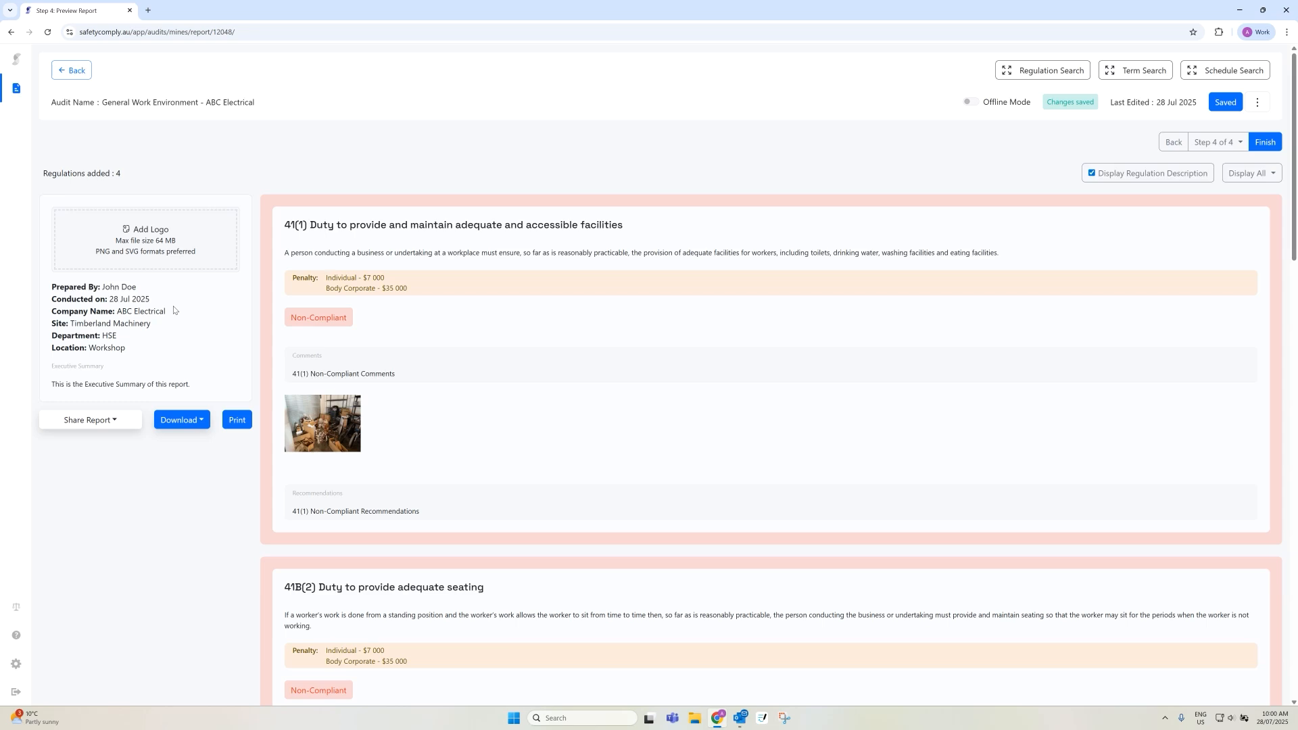
pyautogui.click(157, 234)
pyautogui.doubleClick(517, 173)
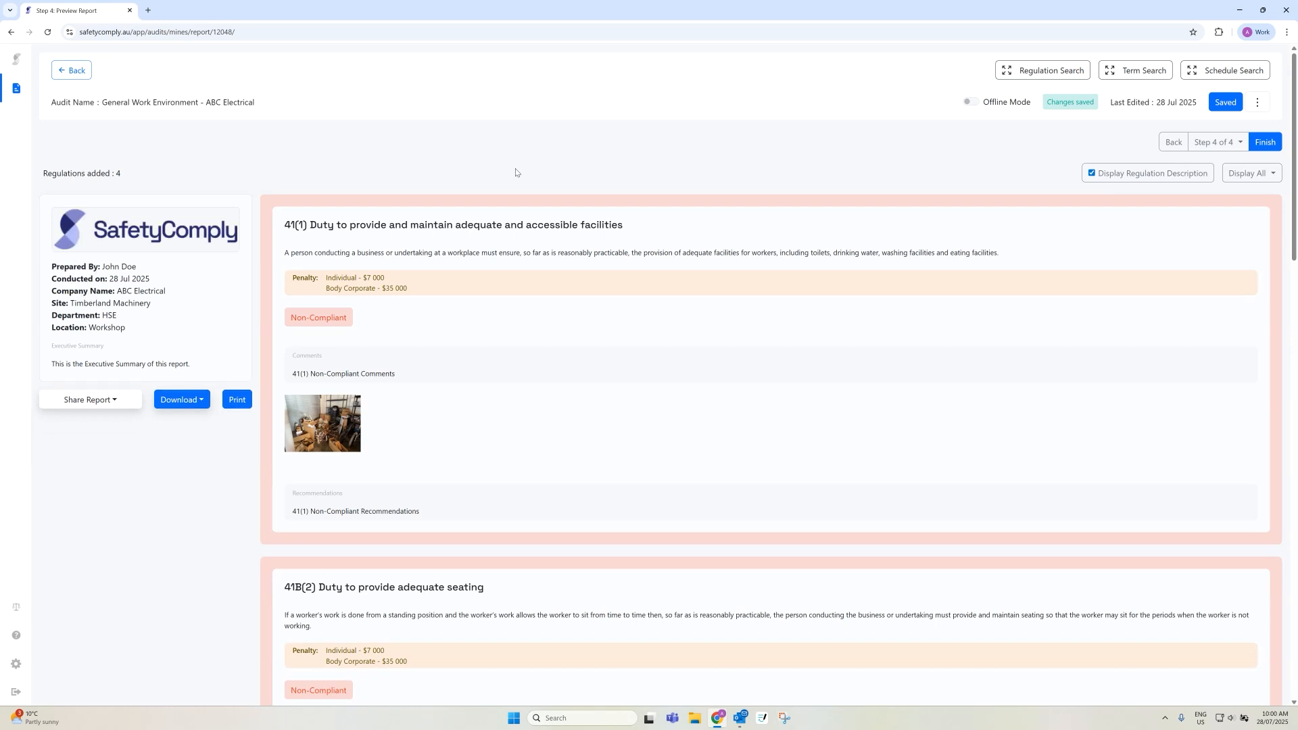
# Hide the regulation descriptions in the report preview and show them again.
pyautogui.click(1115, 173)
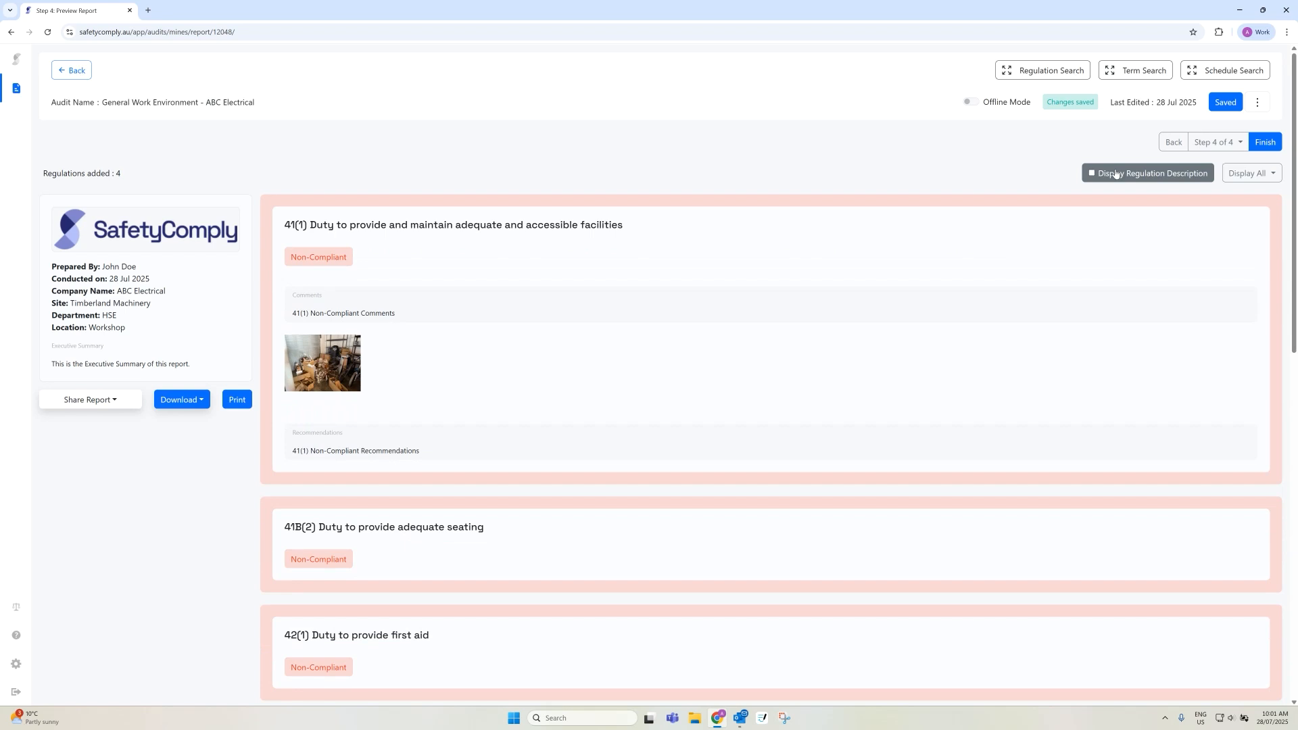
pyautogui.click(1115, 174)
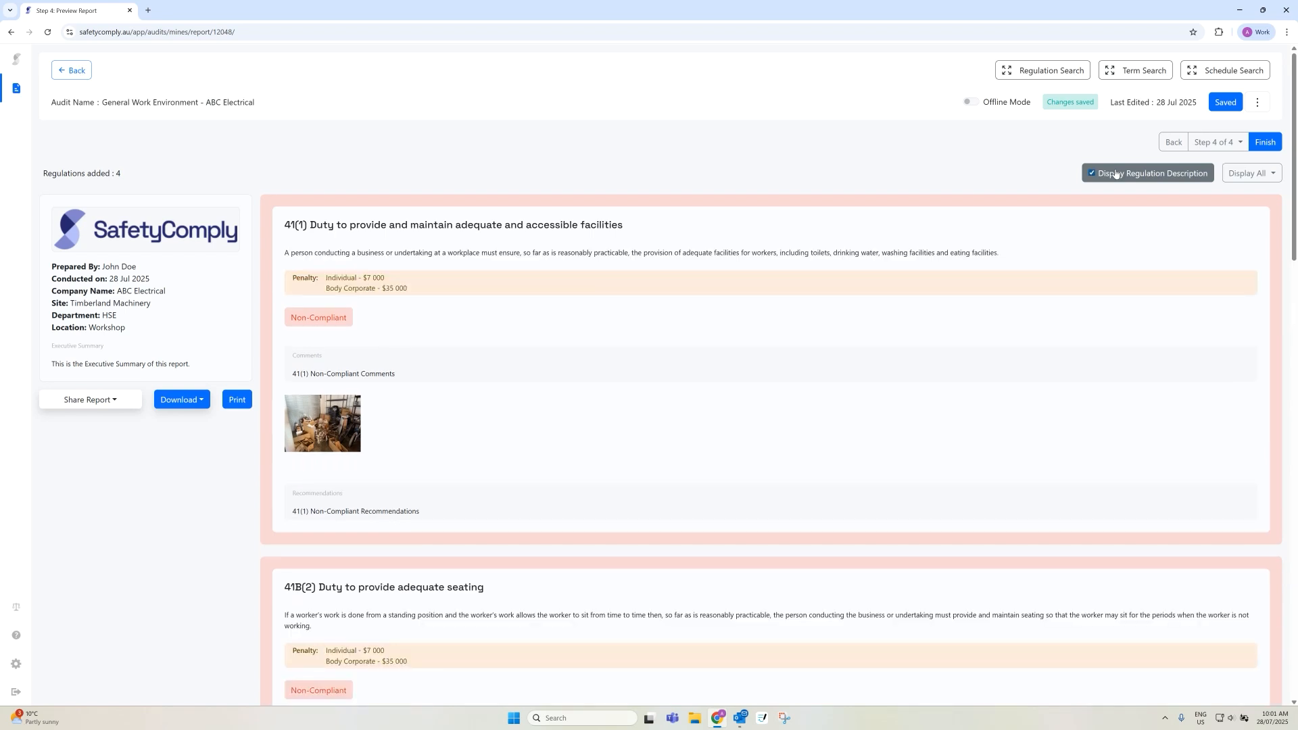
# Limit the report to non-compliant items, and restore the compliant, not determined and not applicable items.
pyautogui.click(1240, 175)
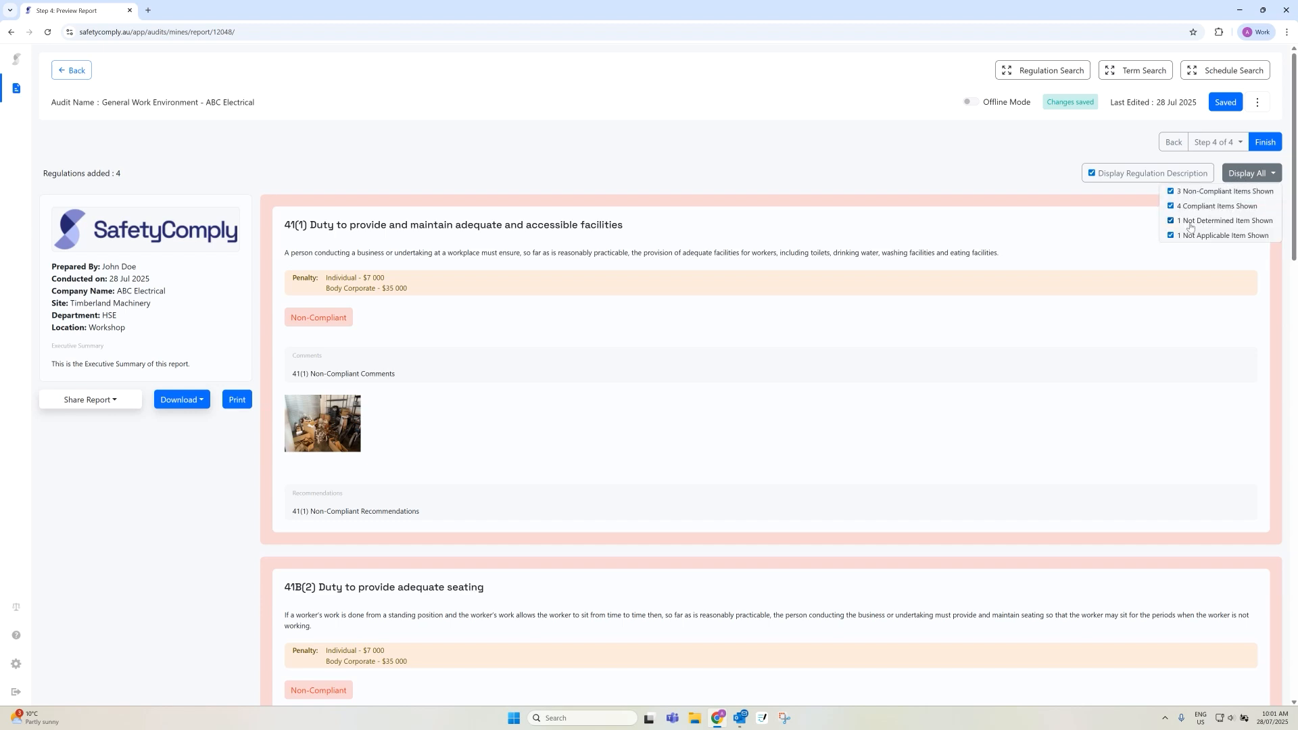
pyautogui.click(1171, 206)
pyautogui.click(1171, 221)
pyautogui.click(1172, 236)
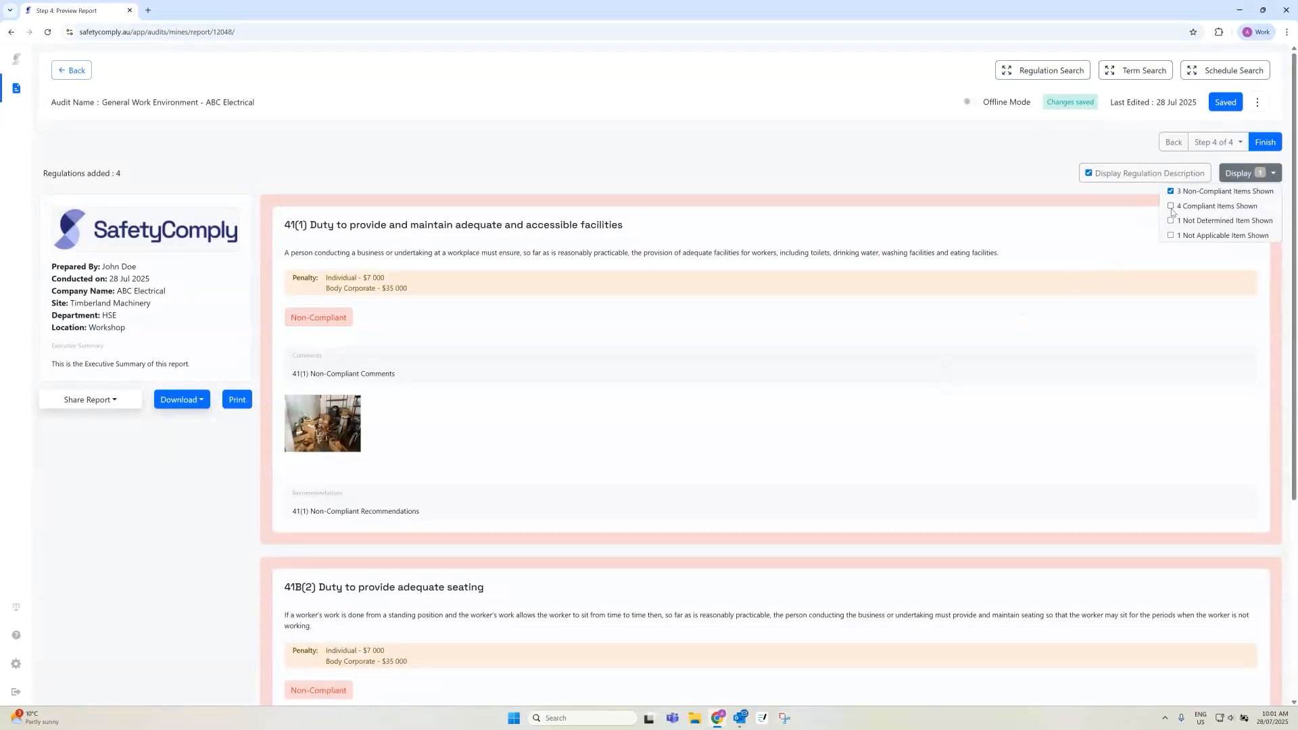
pyautogui.click(1171, 206)
pyautogui.click(1171, 221)
pyautogui.click(1171, 235)
pyautogui.click(981, 168)
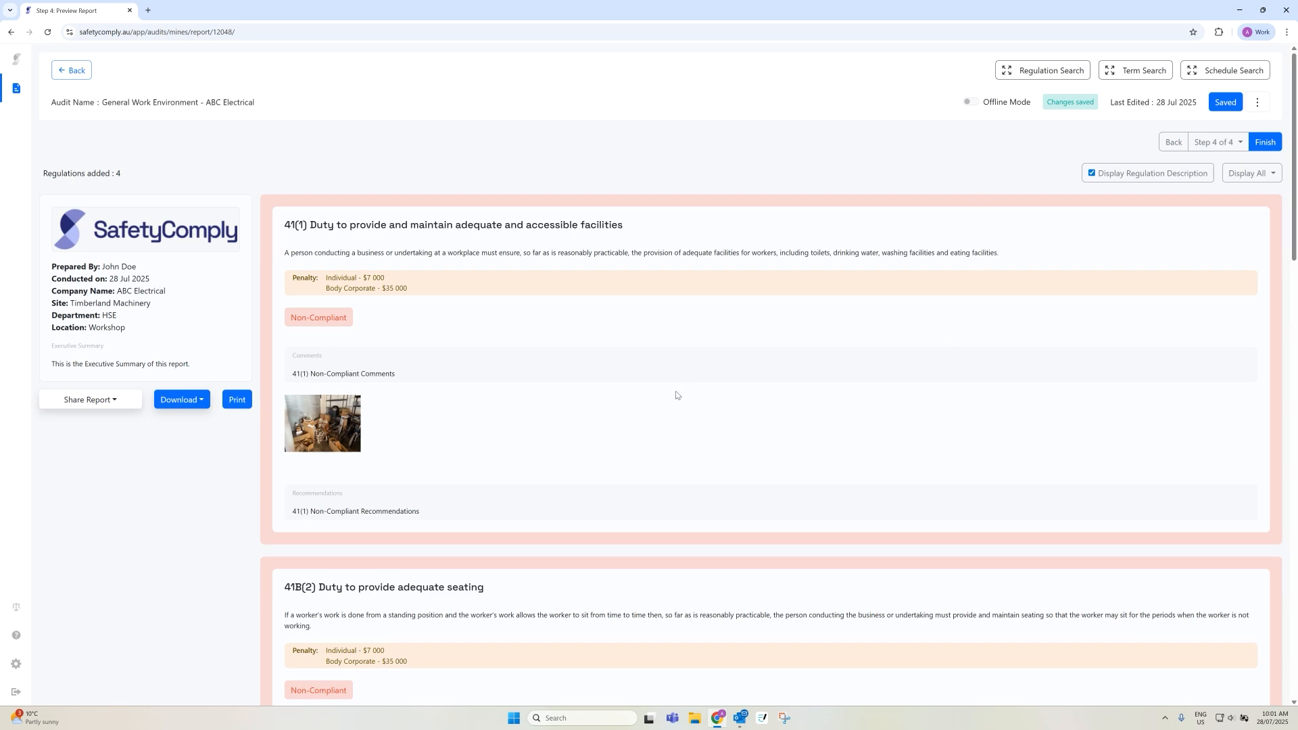
# Review the regulation entries grouped by compliance status throughout the report preview.
pyautogui.scroll(-3, 676, 396)
pyautogui.scroll(-8, 677, 396)
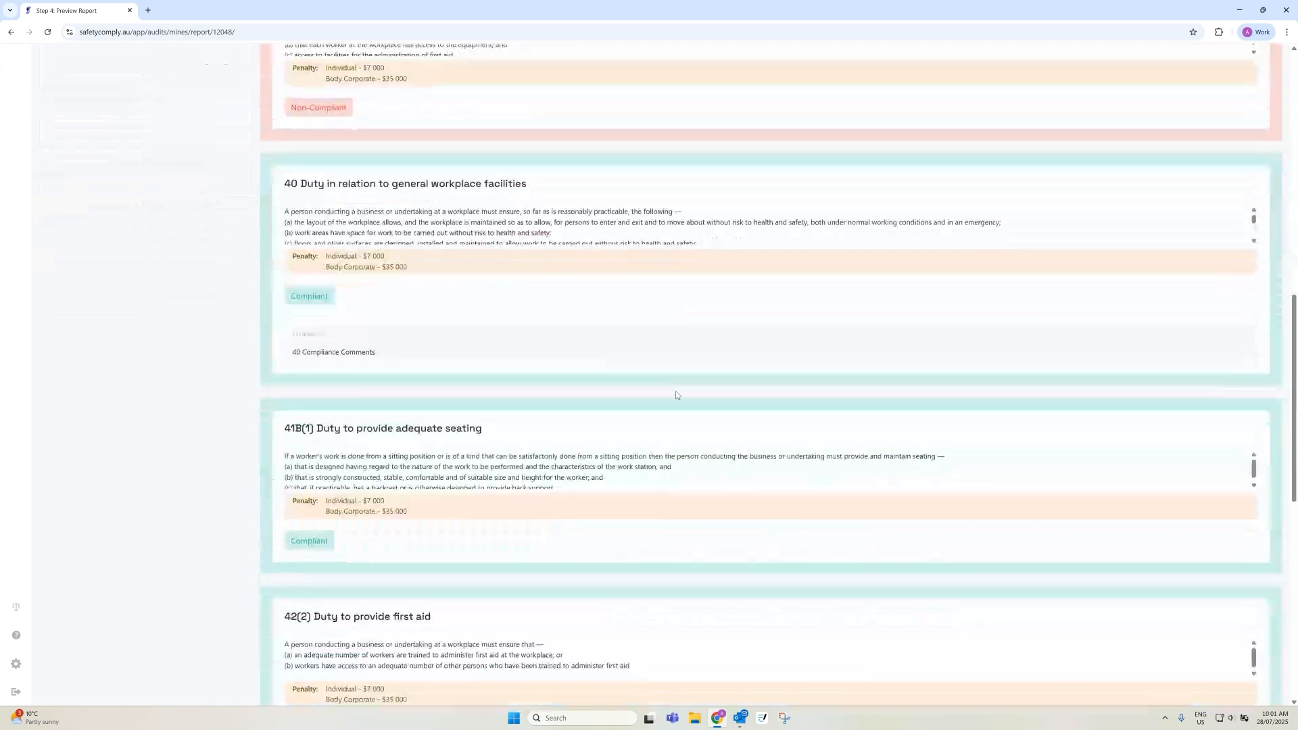
pyautogui.scroll(-6, 677, 395)
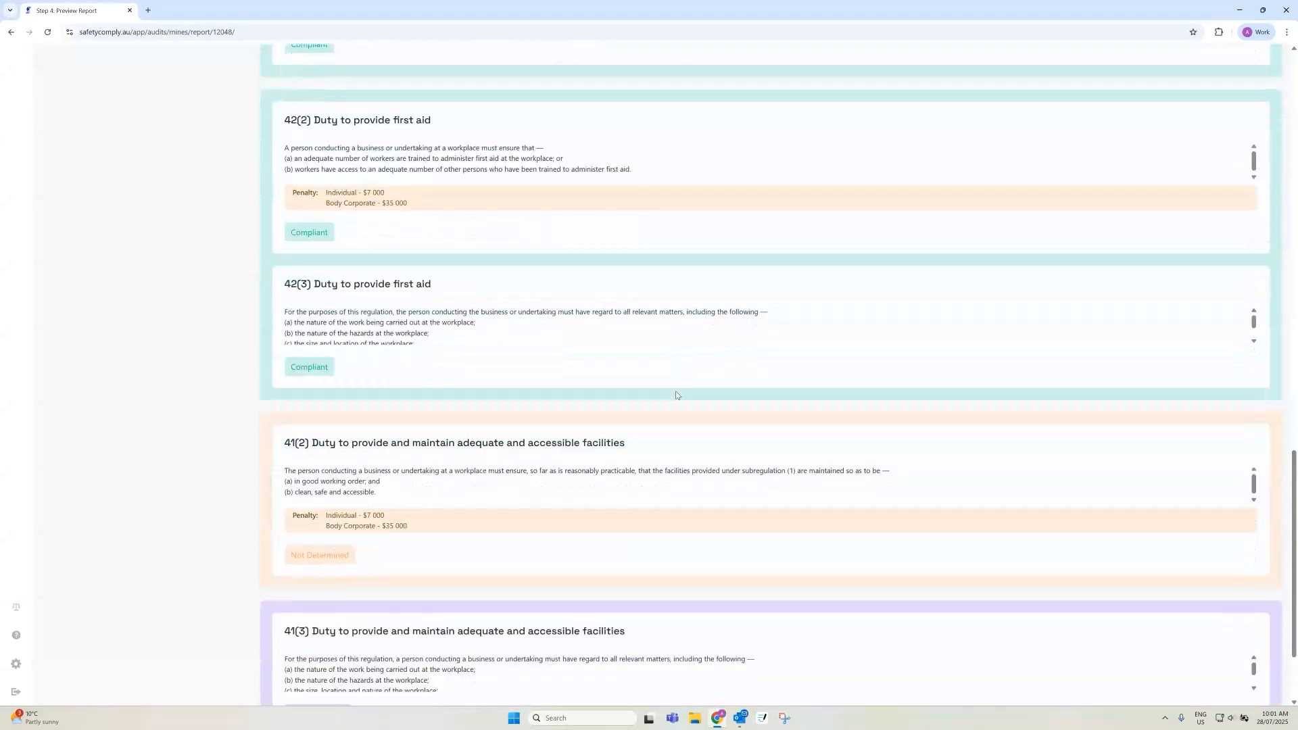
pyautogui.scroll(-2, 677, 395)
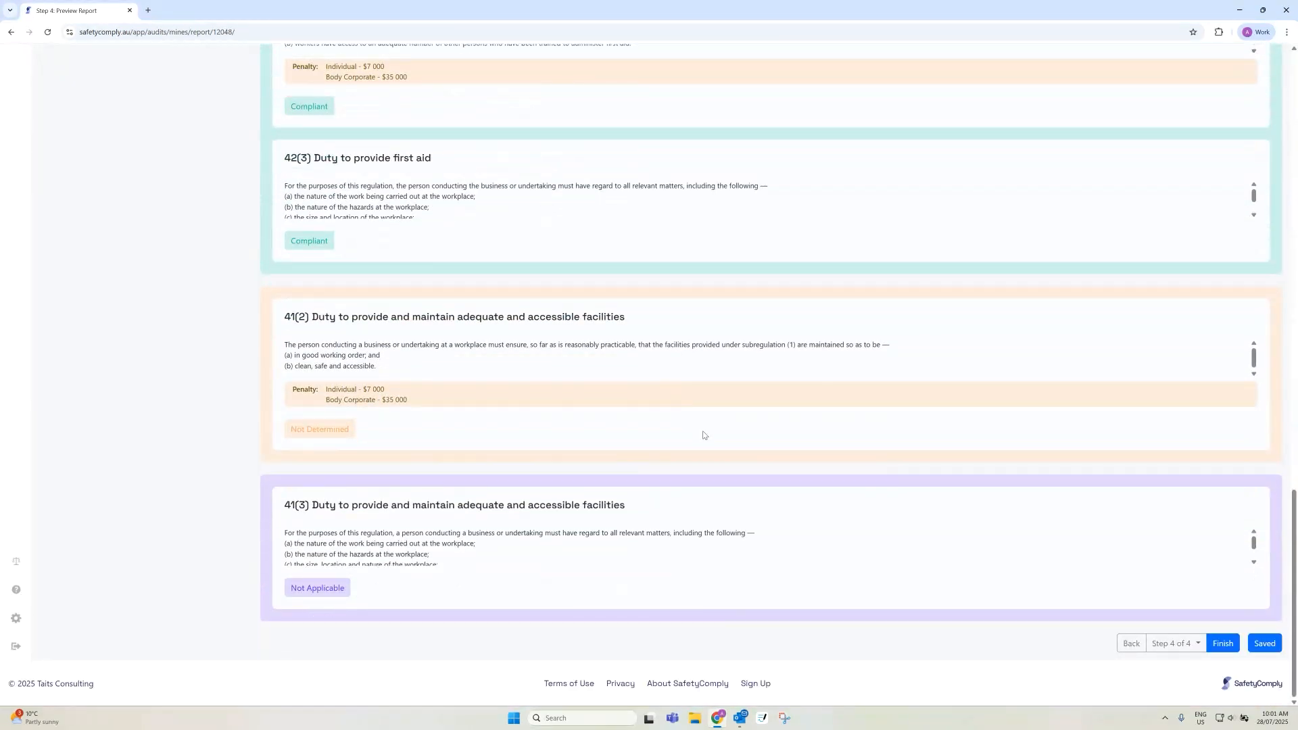
pyautogui.scroll(12, 492, 380)
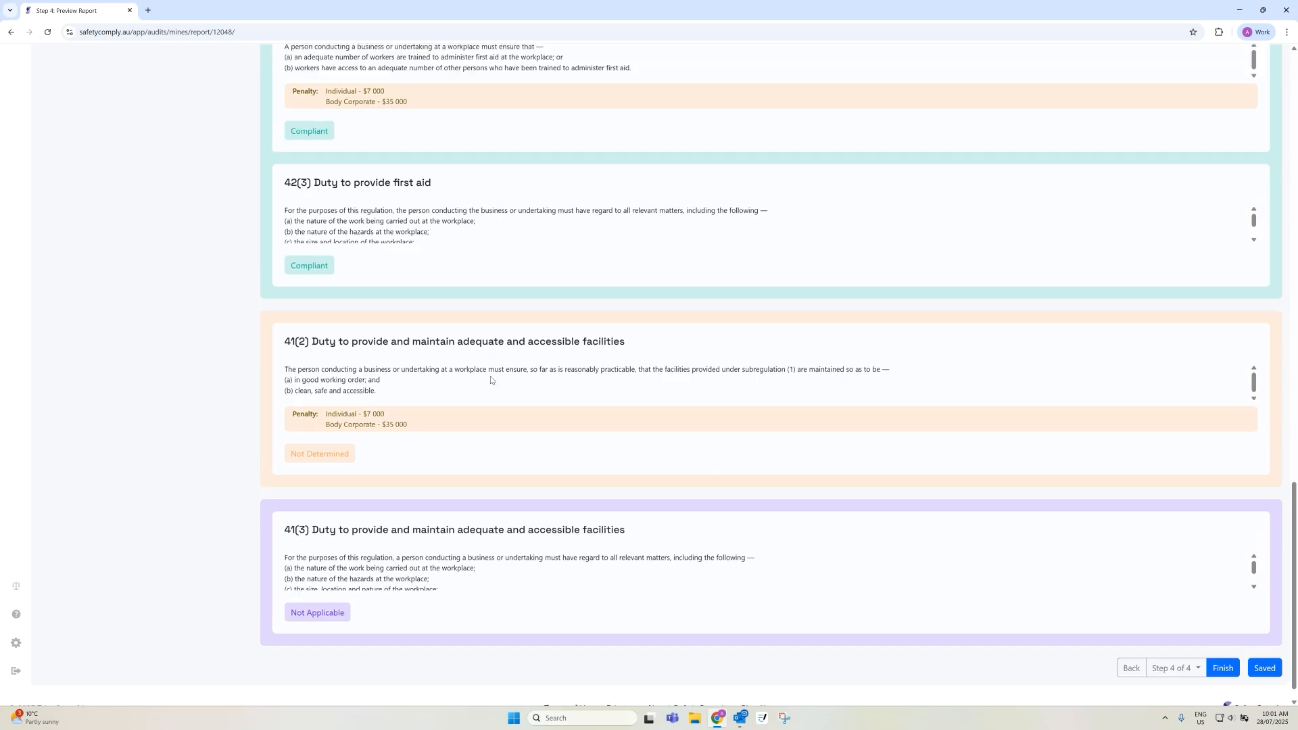
pyautogui.scroll(10, 492, 379)
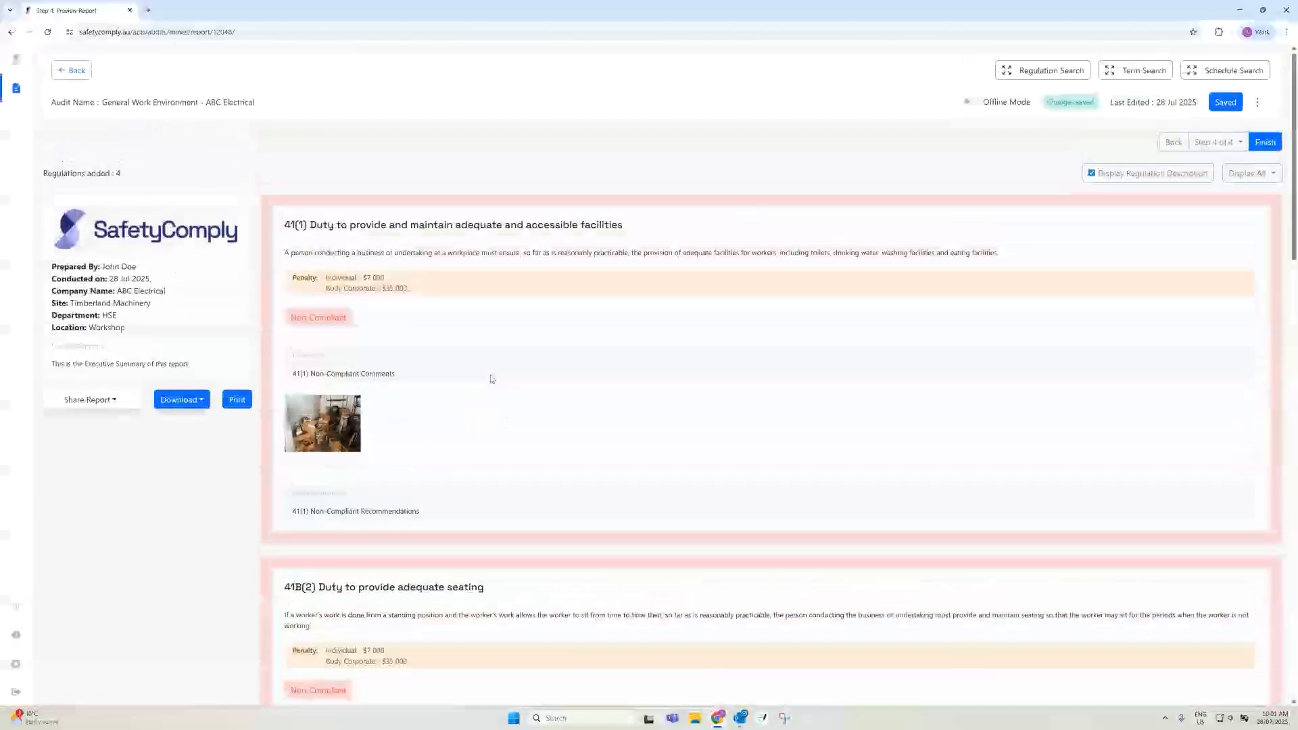
# Examine the report's download formats and its share link options without choosing any.
pyautogui.click(194, 400)
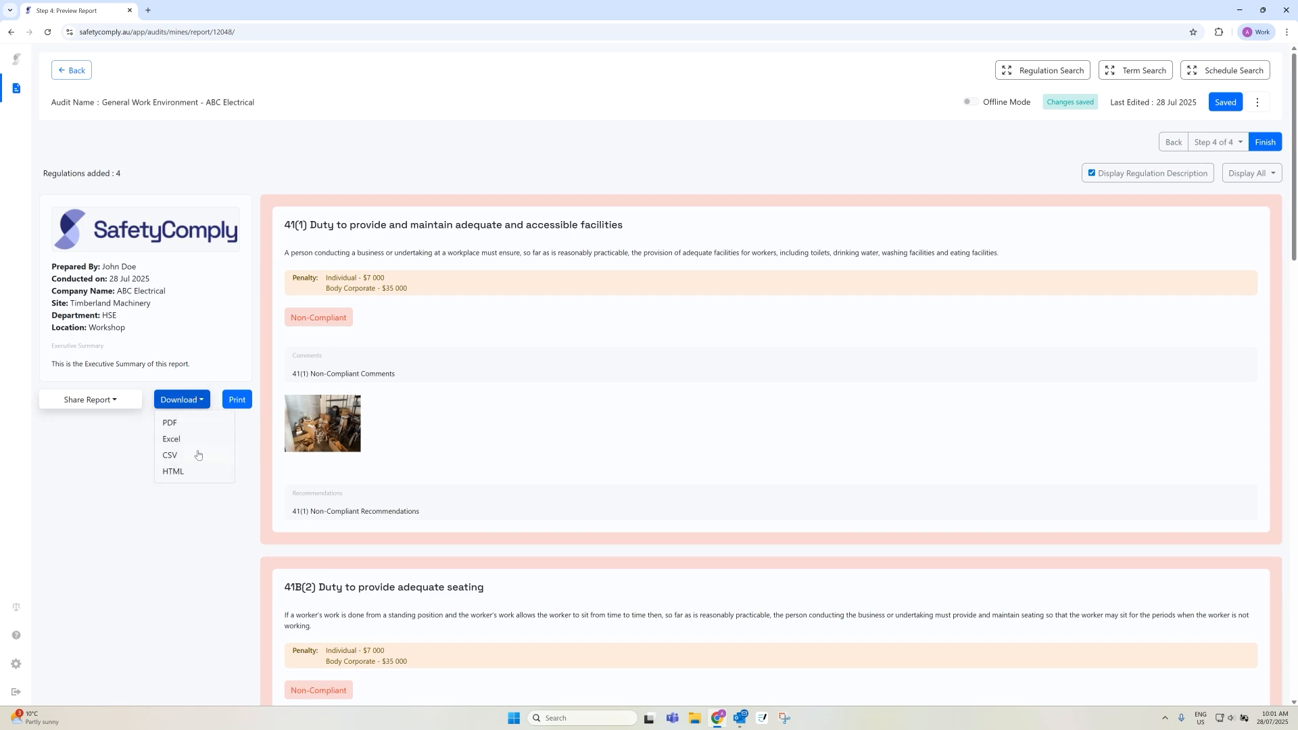
pyautogui.click(179, 515)
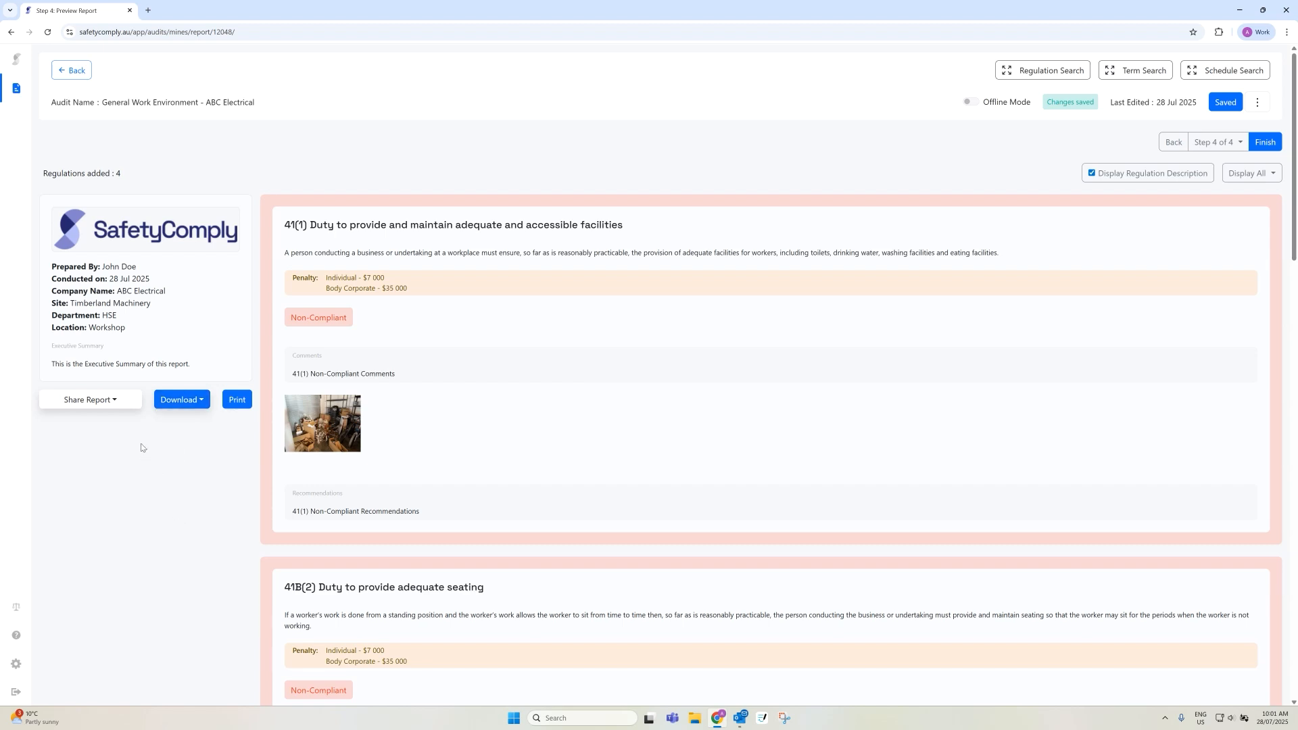
pyautogui.click(126, 406)
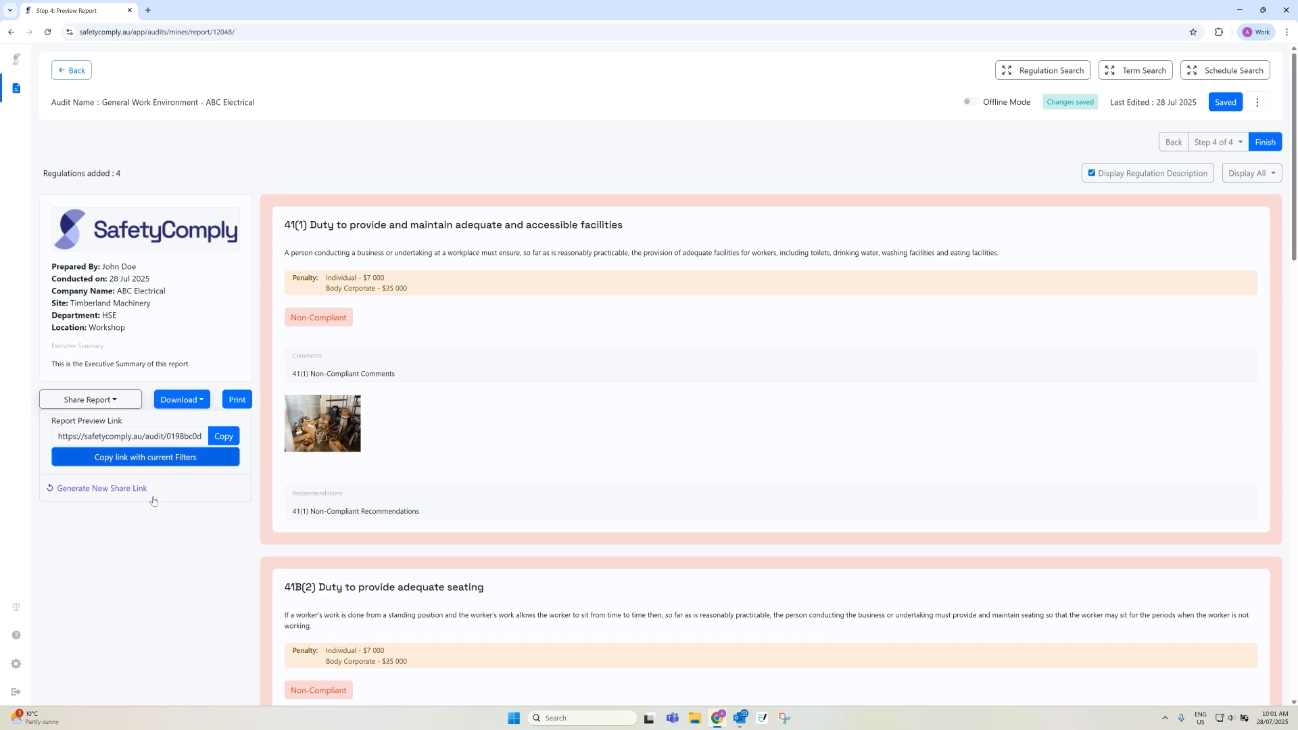
pyautogui.click(169, 539)
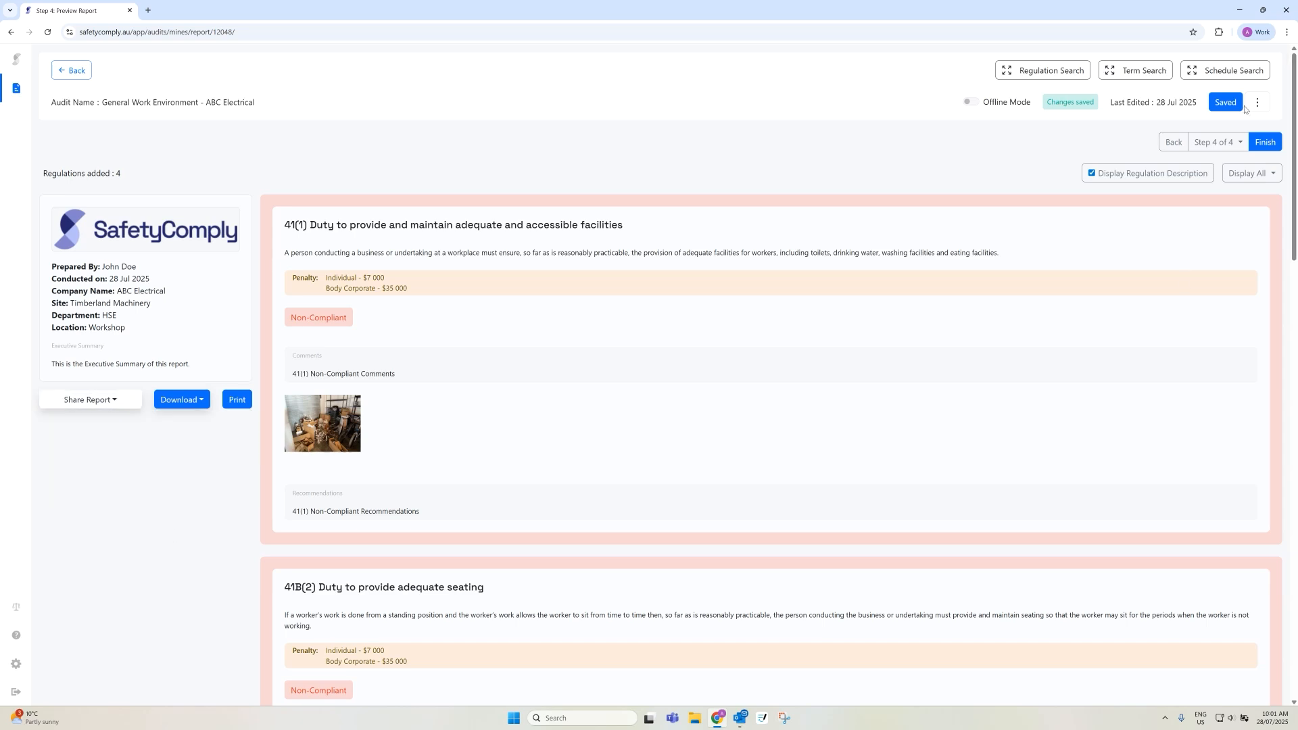
# Finish the General Work Environment audit for ABC Electrical and confirm its completion.
pyautogui.click(1260, 143)
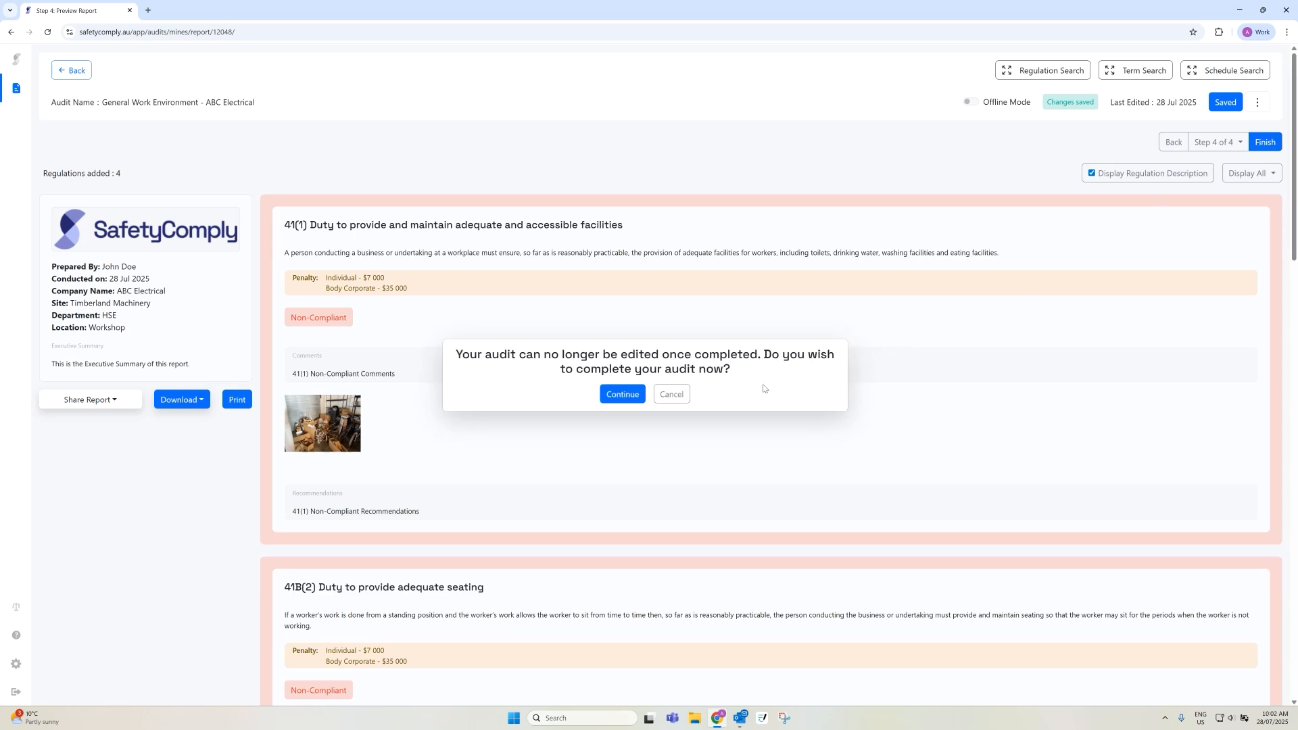
pyautogui.click(627, 399)
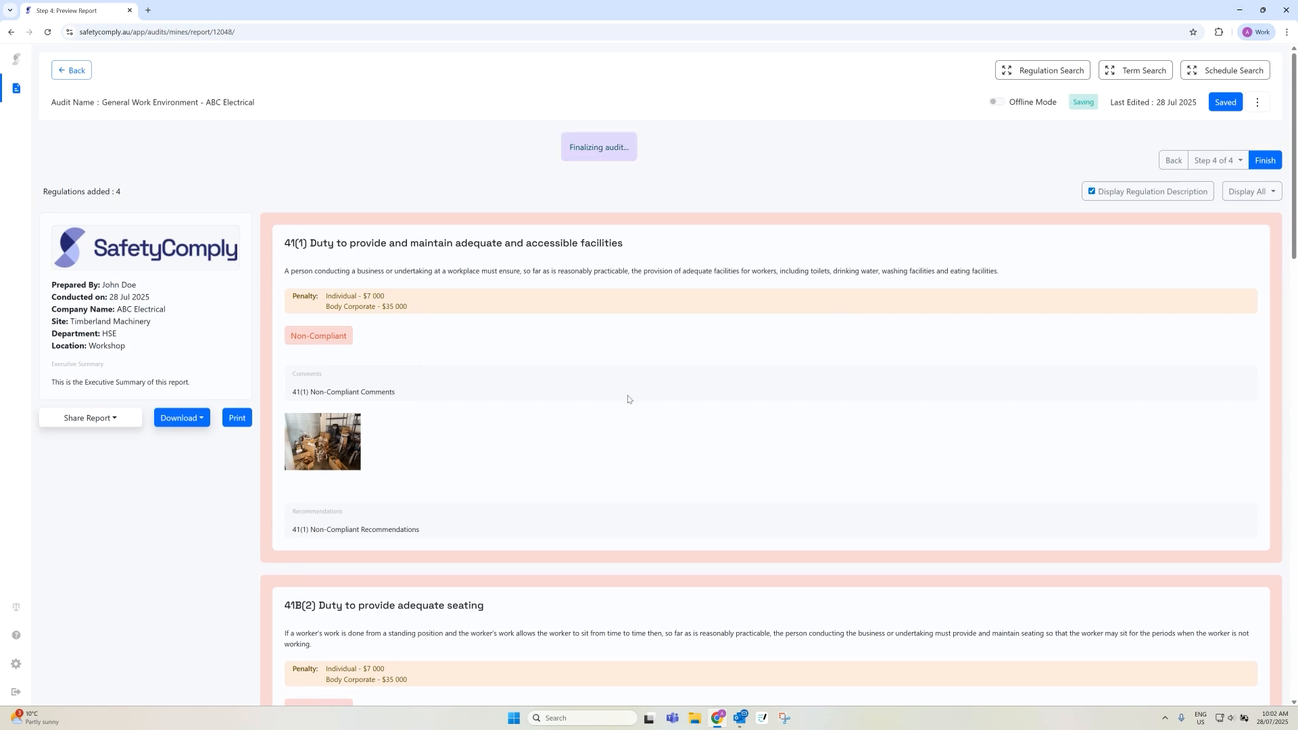